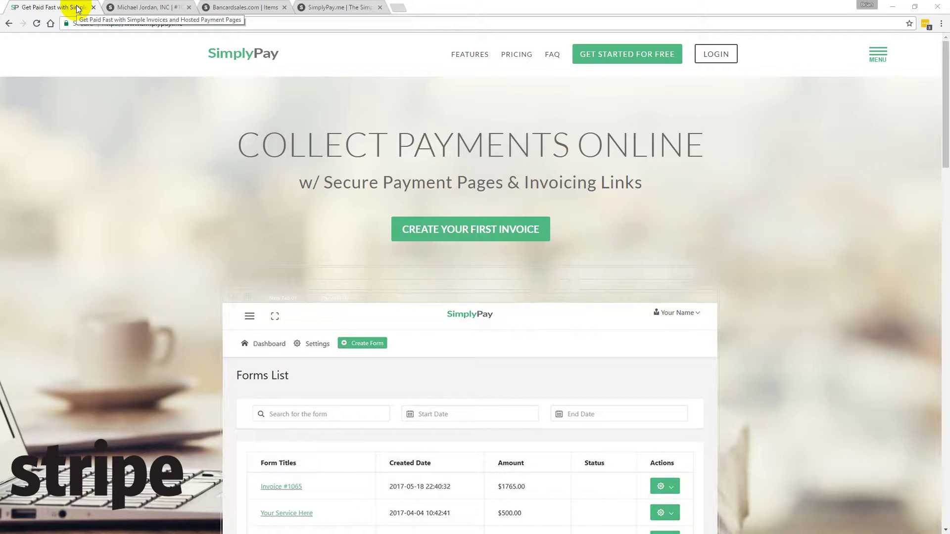
Preview the invoice #1051 and Bancardsales payment pages, then return to the invoice #1051 page.
{"action": "left_click", "coordinate": [139, 7]}
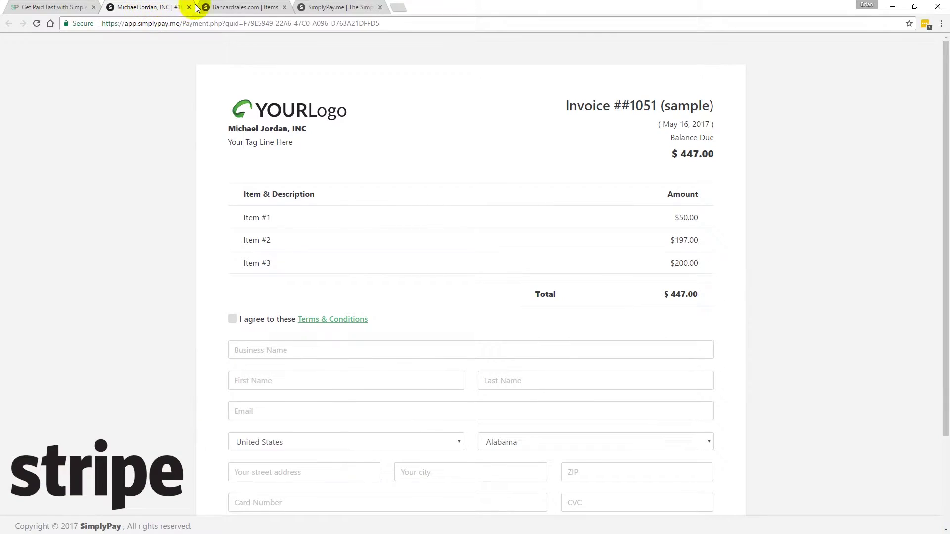
{"action": "left_click", "coordinate": [235, 8]}
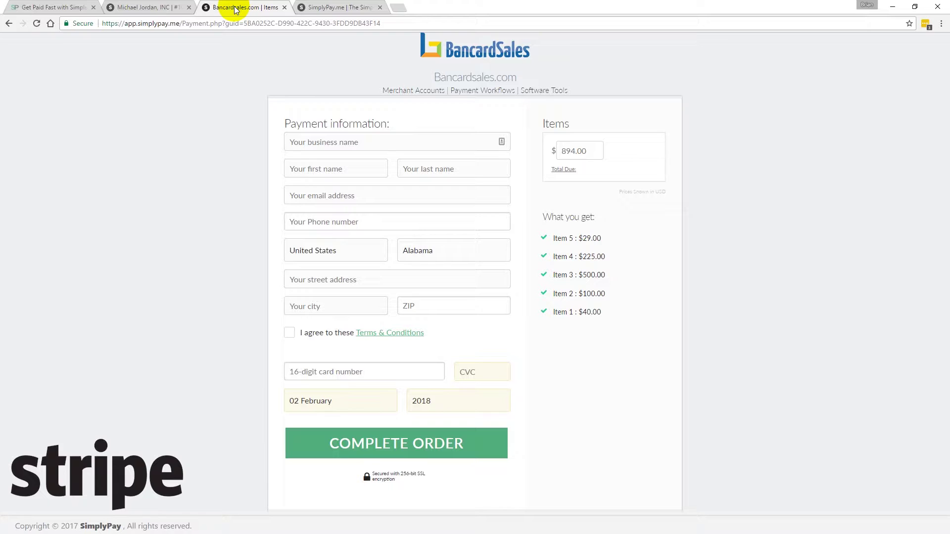
{"action": "left_click", "coordinate": [156, 8]}
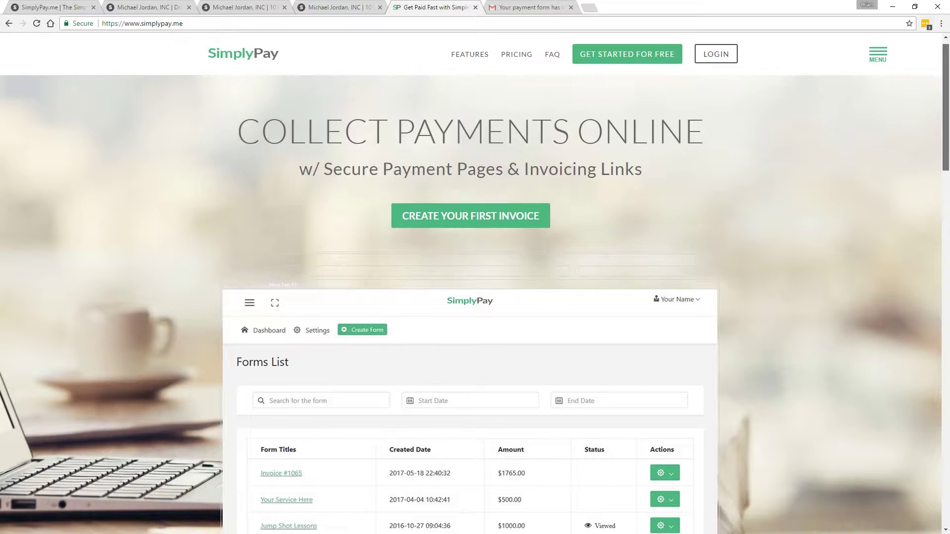
{"action": "scroll", "coordinate": [475, 297], "scroll_direction": "down", "scroll_amount": 5}
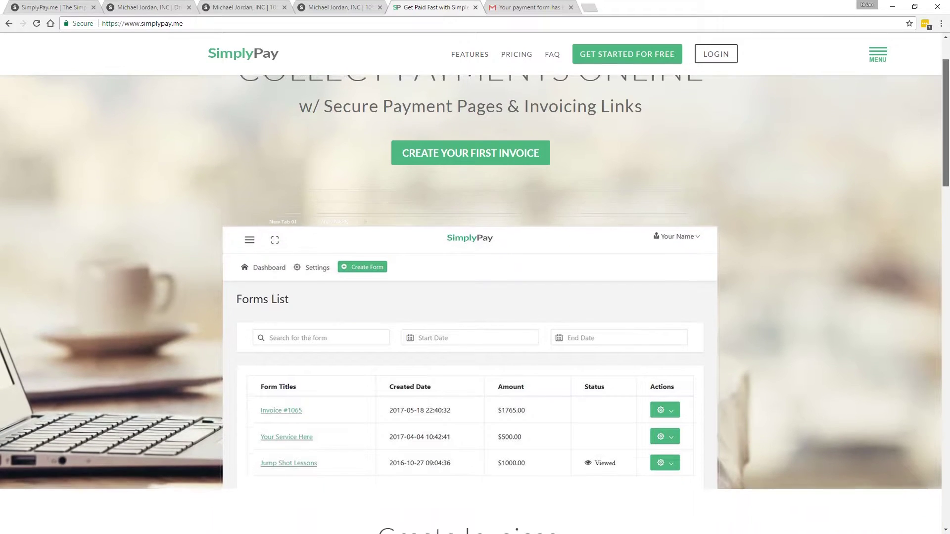
{"action": "scroll", "coordinate": [475, 304], "scroll_direction": "down", "scroll_amount": 5}
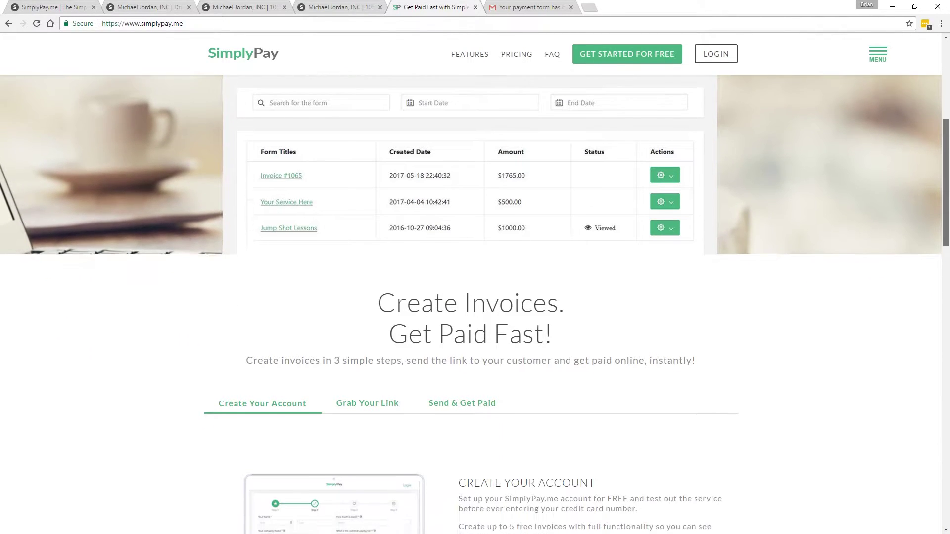
{"action": "scroll", "coordinate": [475, 305], "scroll_direction": "down", "scroll_amount": 5}
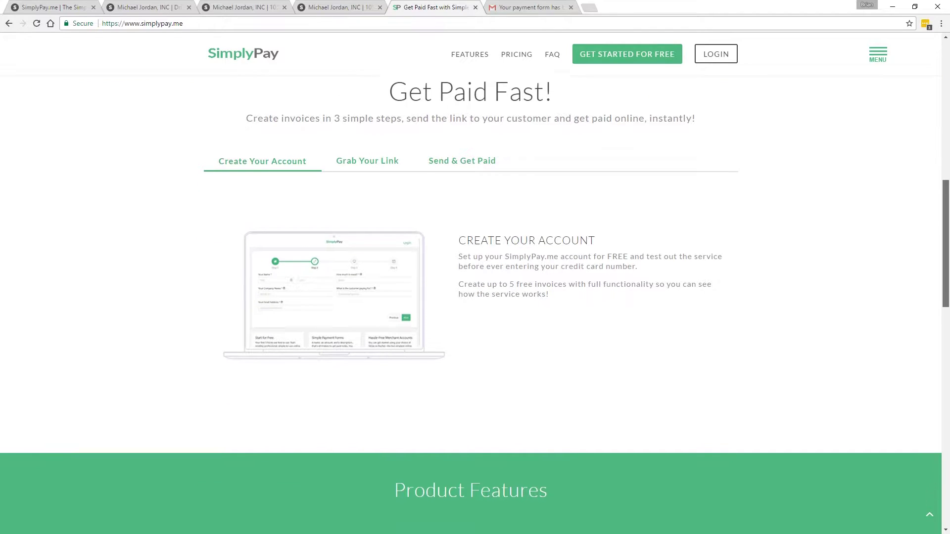
{"action": "scroll", "coordinate": [475, 305], "scroll_direction": "down", "scroll_amount": 5}
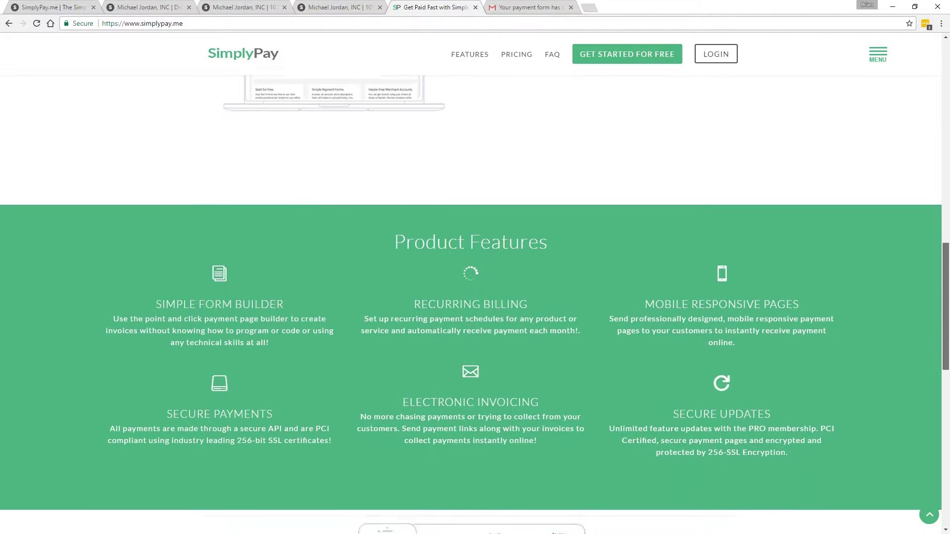
{"action": "scroll", "coordinate": [475, 305], "scroll_direction": "down", "scroll_amount": 5}
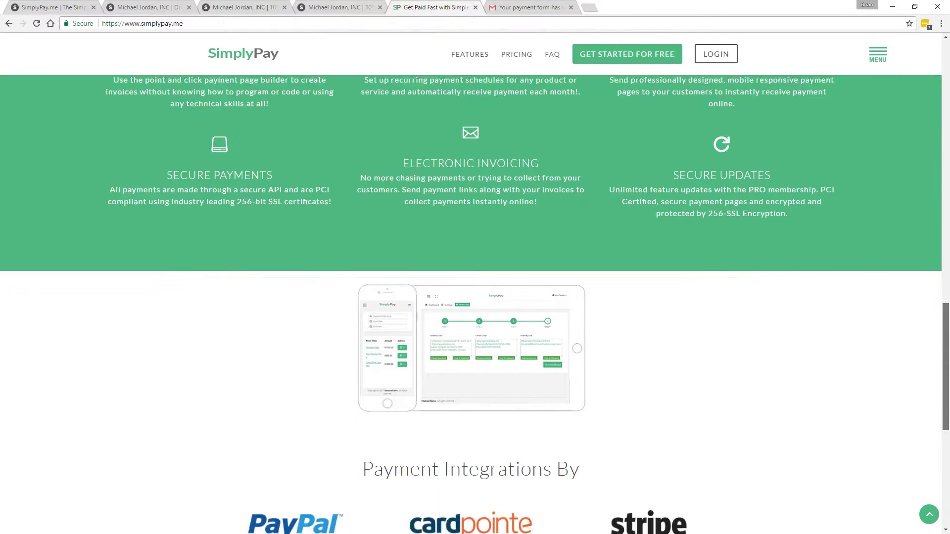
{"action": "scroll", "coordinate": [475, 305], "scroll_direction": "down", "scroll_amount": 2}
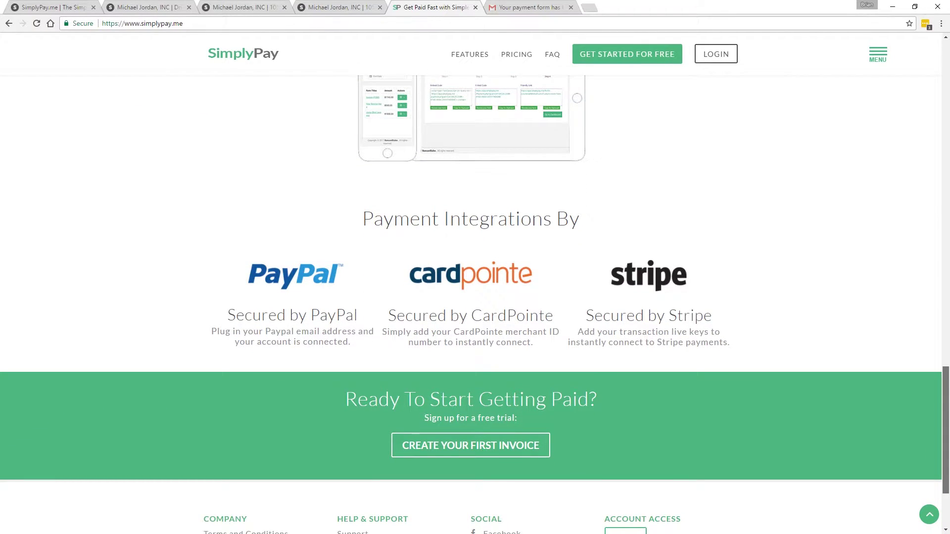
{"action": "scroll", "coordinate": [475, 305], "scroll_direction": "up", "scroll_amount": 5}
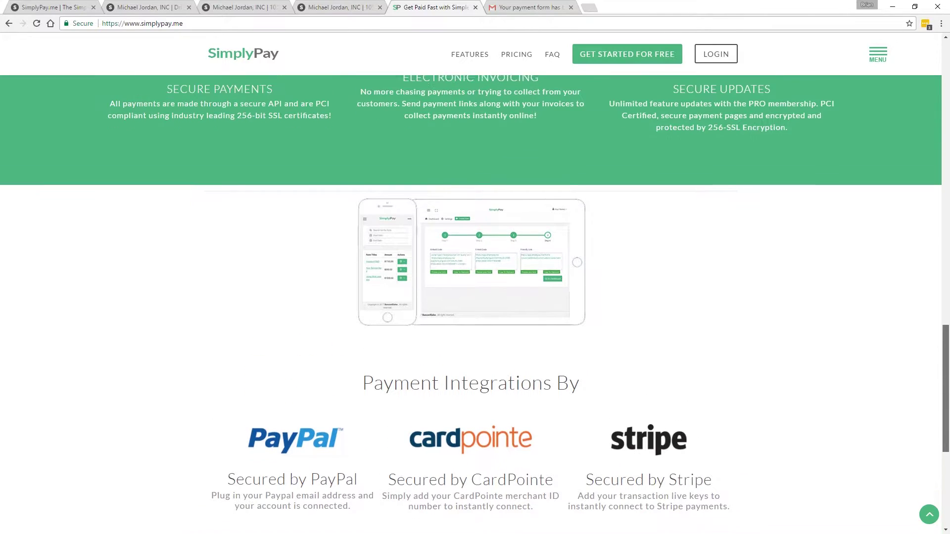
{"action": "scroll", "coordinate": [475, 305], "scroll_direction": "up", "scroll_amount": 5}
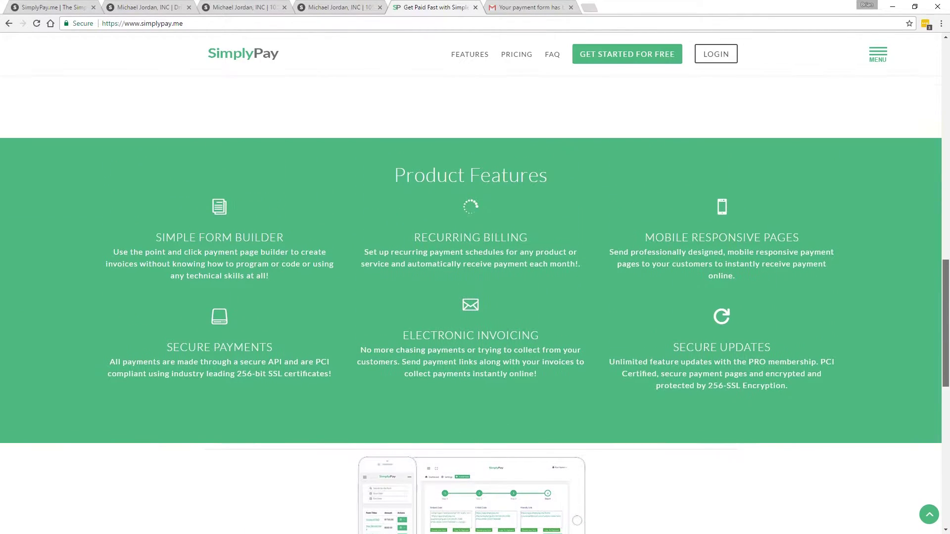
{"action": "scroll", "coordinate": [475, 305], "scroll_direction": "up", "scroll_amount": 6}
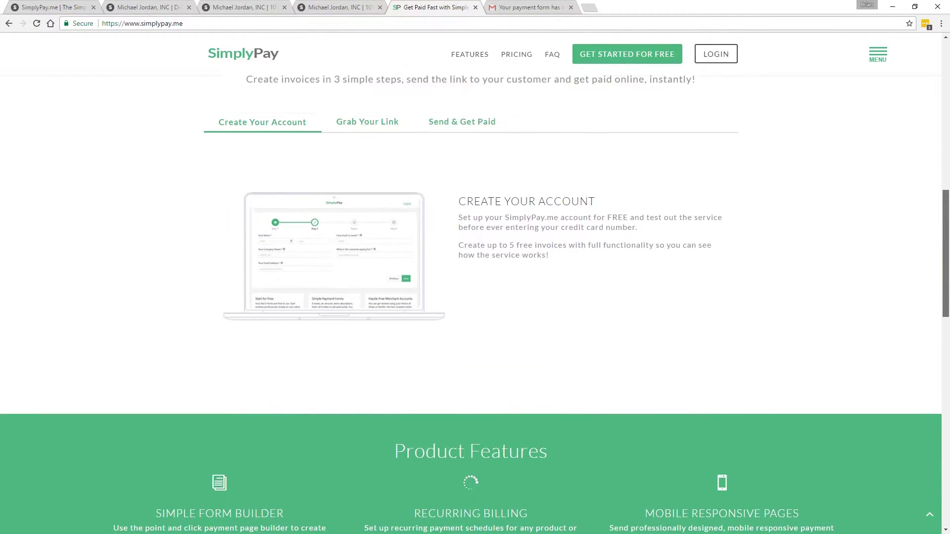
{"action": "scroll", "coordinate": [475, 305], "scroll_direction": "up", "scroll_amount": 5}
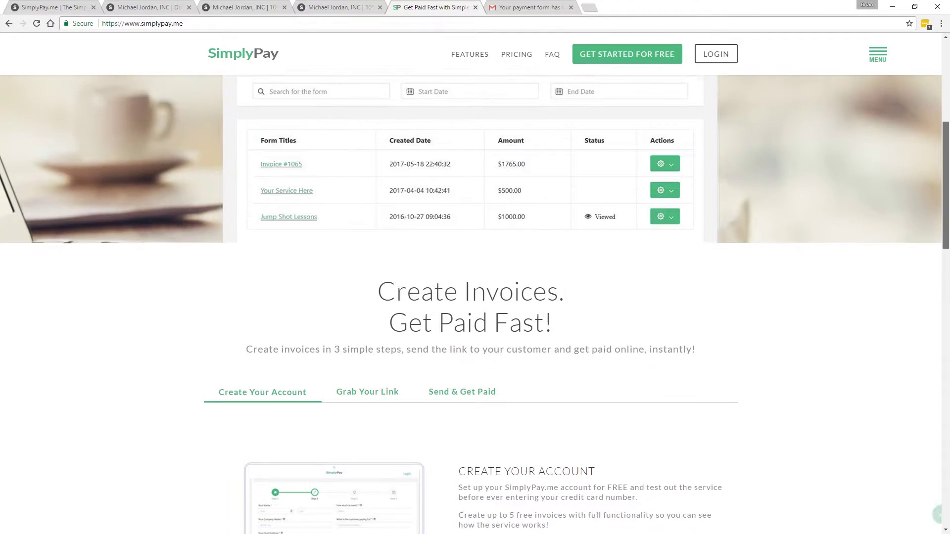
{"action": "scroll", "coordinate": [475, 305], "scroll_direction": "up", "scroll_amount": 5}
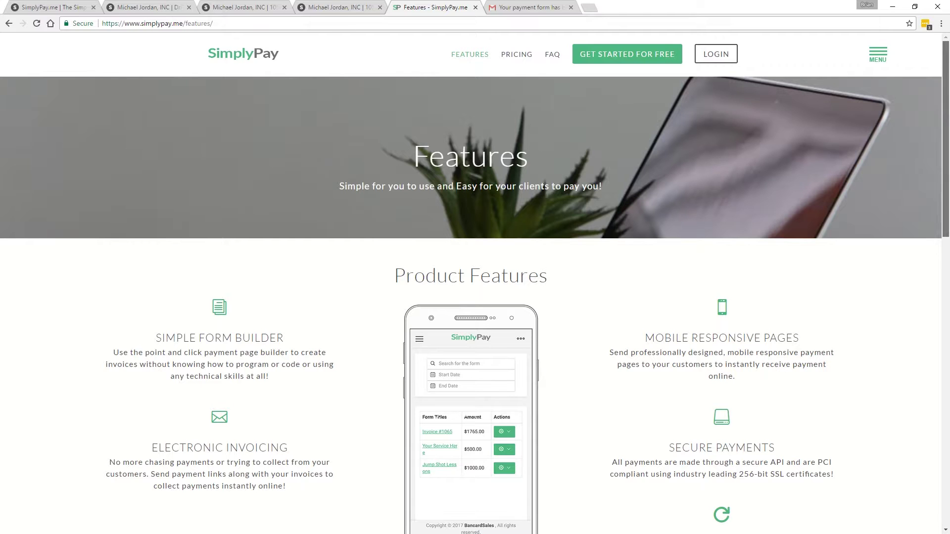
Scroll down the Features page to the 'Collect Payments in Just 3 Simple Steps' section.
{"action": "scroll", "coordinate": [470, 297], "scroll_direction": "down", "scroll_amount": 2}
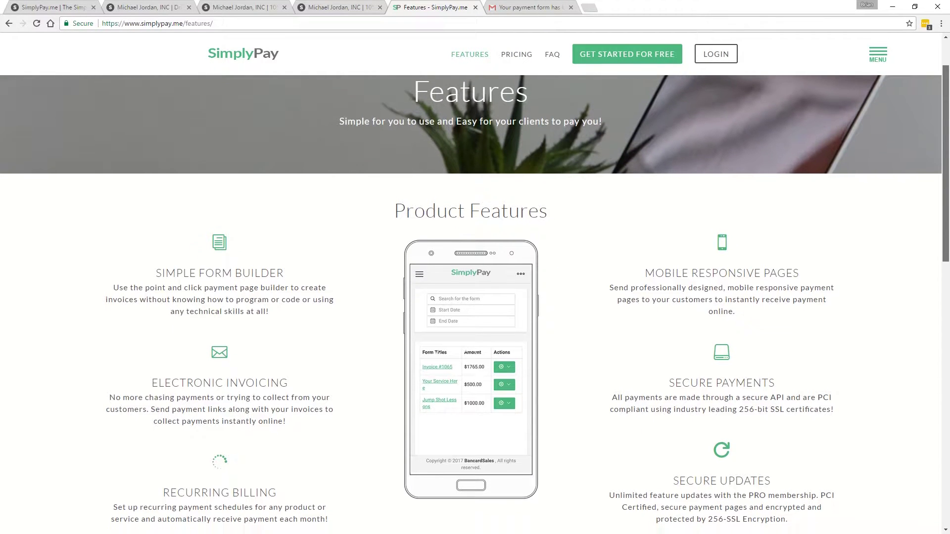
{"action": "scroll", "coordinate": [471, 296], "scroll_direction": "down", "scroll_amount": 2}
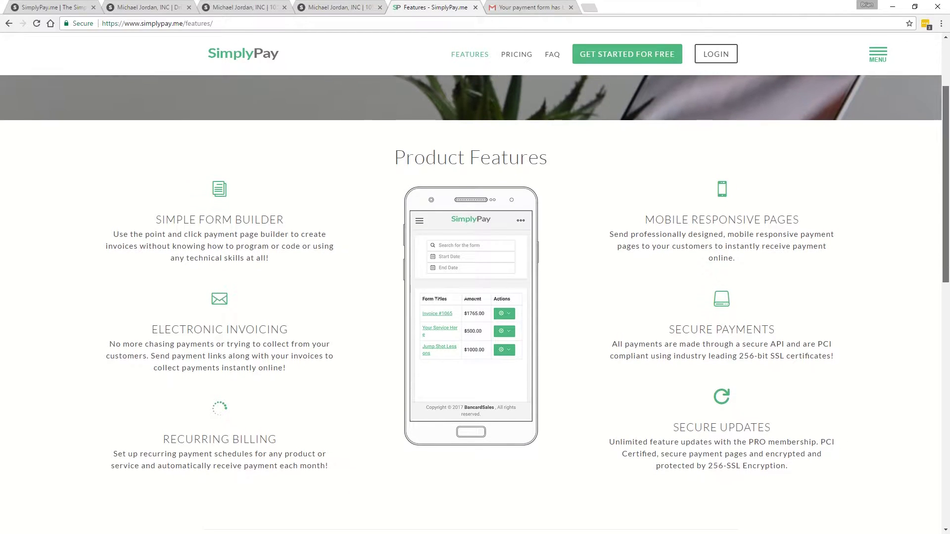
{"action": "scroll", "coordinate": [470, 297], "scroll_direction": "down", "scroll_amount": 2}
{"action": "scroll", "coordinate": [471, 297], "scroll_direction": "down", "scroll_amount": 3}
{"action": "scroll", "coordinate": [471, 297], "scroll_direction": "down", "scroll_amount": 3}
{"action": "scroll", "coordinate": [470, 297], "scroll_direction": "down", "scroll_amount": 3}
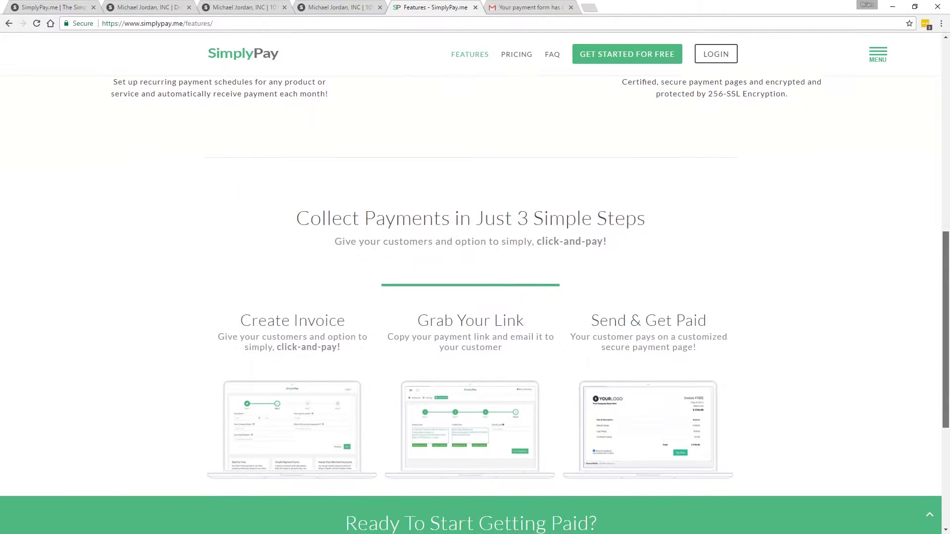
{"action": "scroll", "coordinate": [471, 297], "scroll_direction": "down", "scroll_amount": 2}
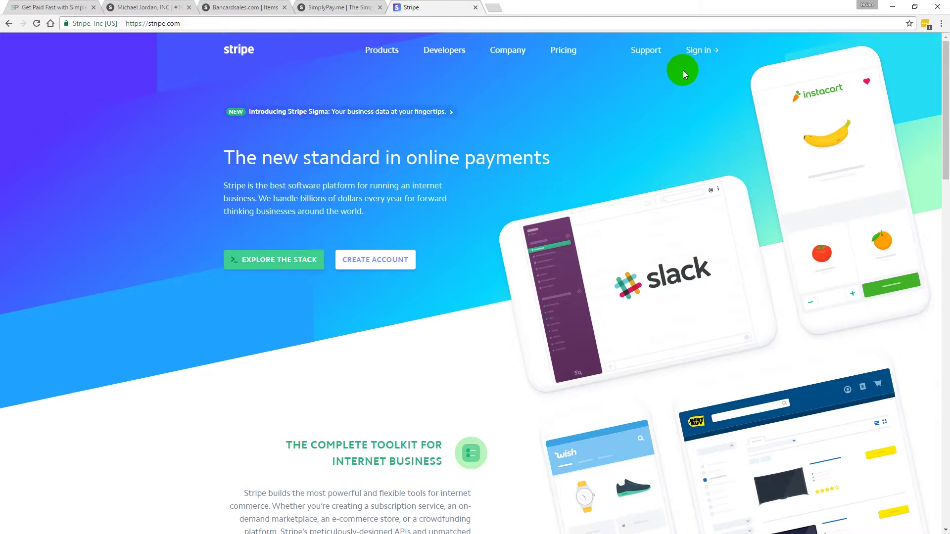
Open the Stripe sign-in page from stripe.com, then go back to the SimplyPay tab.
{"action": "left_click", "coordinate": [691, 51]}
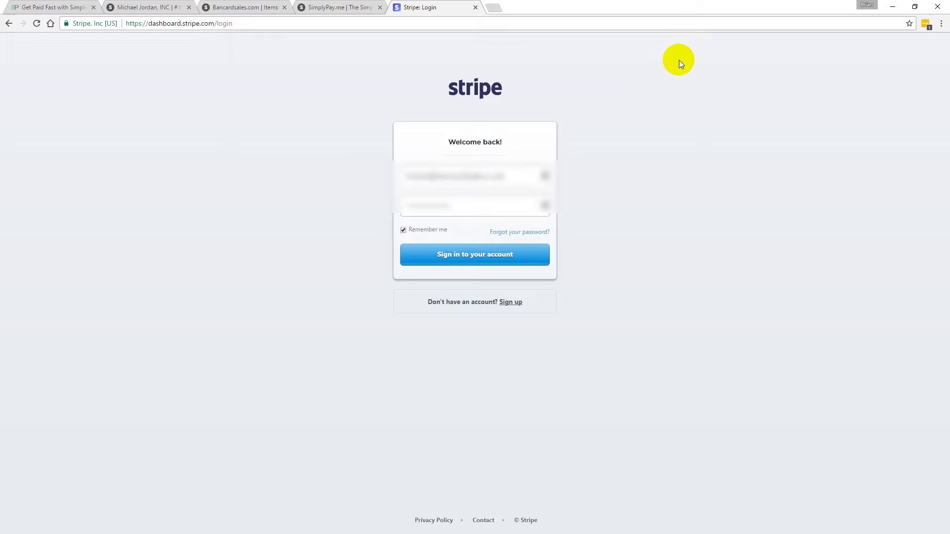
{"action": "left_click", "coordinate": [45, 7]}
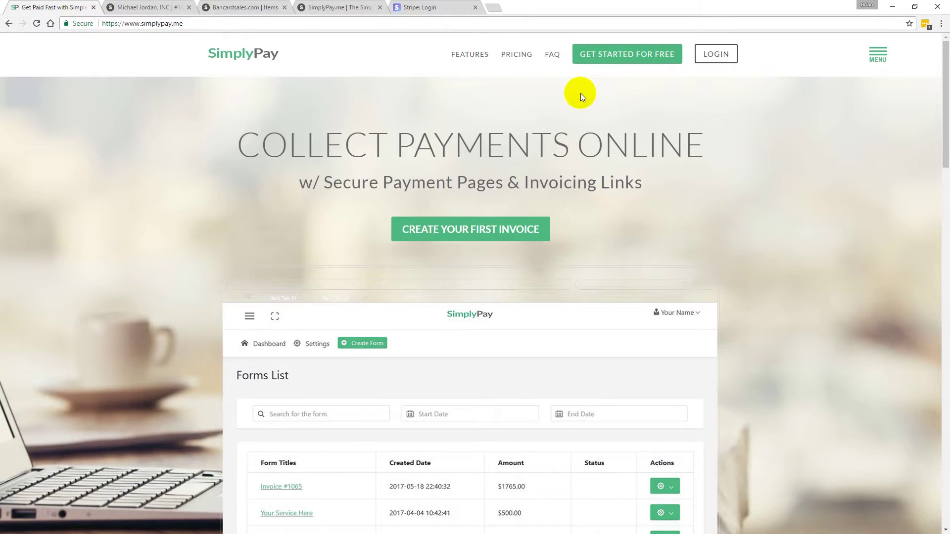
Start the free account setup, advance to Step 2, and log in to the Forms List dashboard.
{"action": "left_click", "coordinate": [635, 61]}
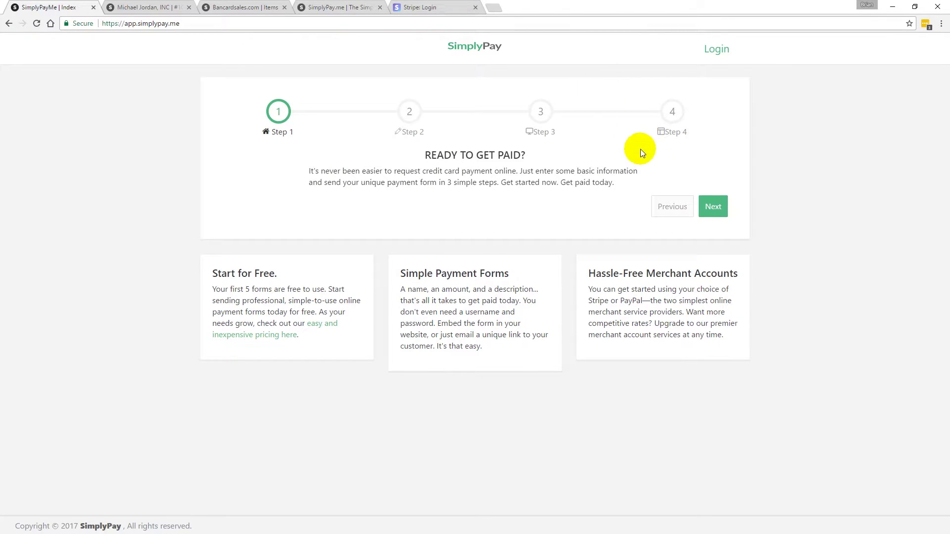
{"action": "left_click", "coordinate": [713, 206]}
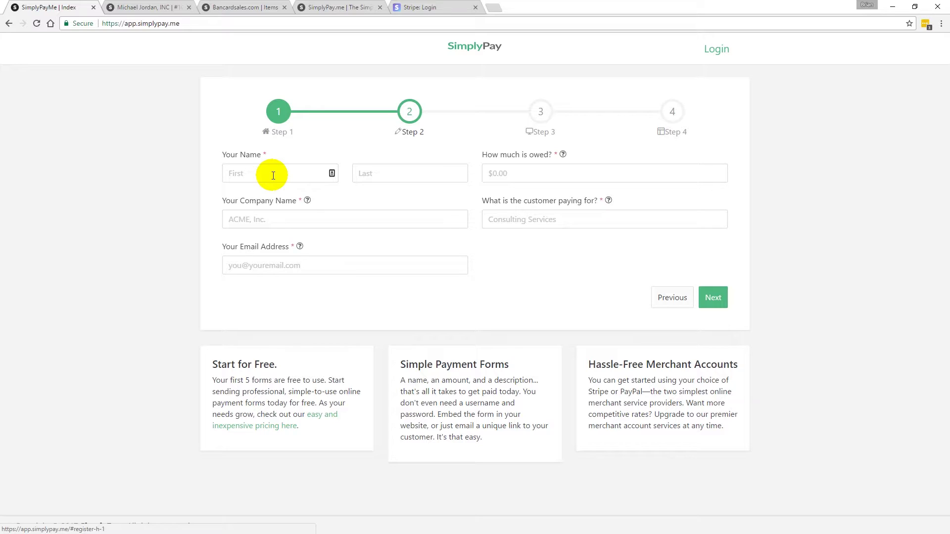
{"action": "left_click", "coordinate": [717, 48]}
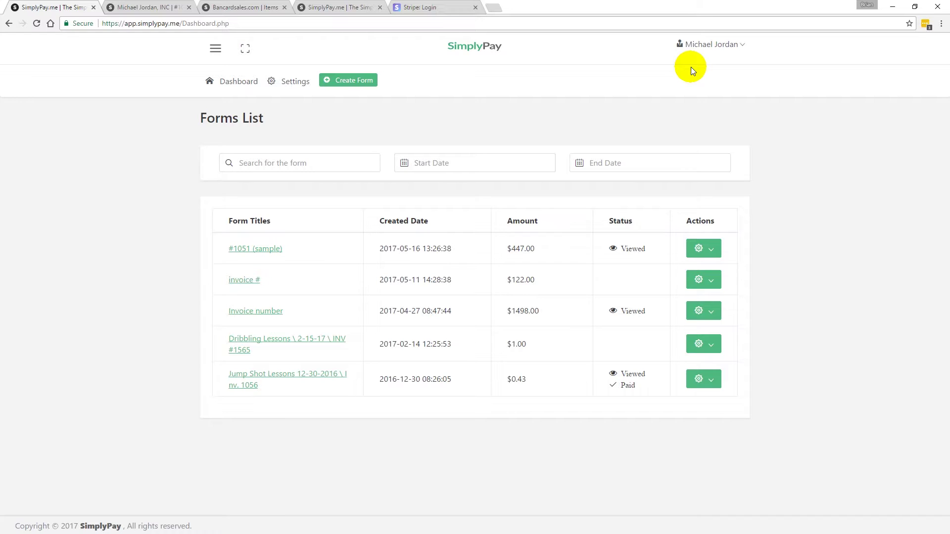
Sign in to the Stripe account from the Stripe login tab.
{"action": "left_click", "coordinate": [447, 4]}
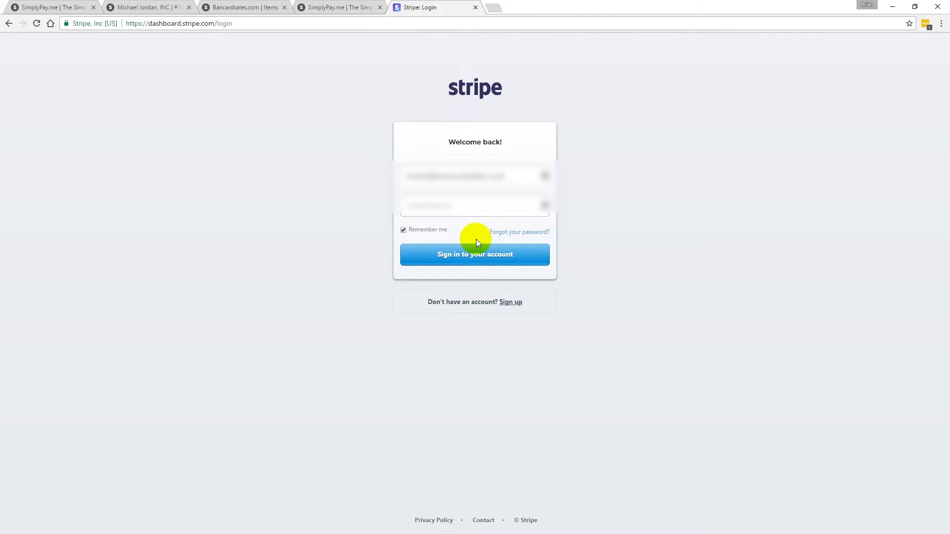
{"action": "left_click", "coordinate": [482, 255]}
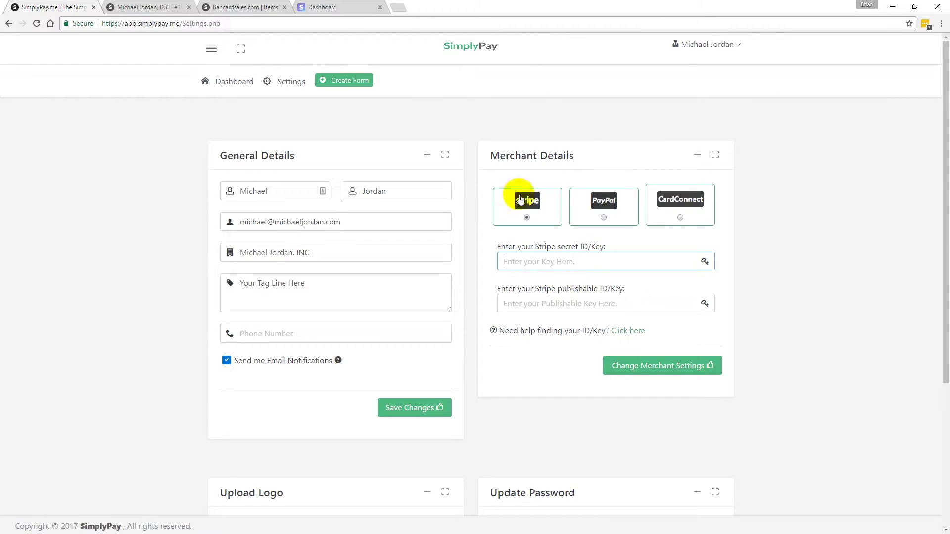
Switch to the Stripe Dashboard tab for the Bancardsales account.
{"action": "left_click", "coordinate": [313, 8]}
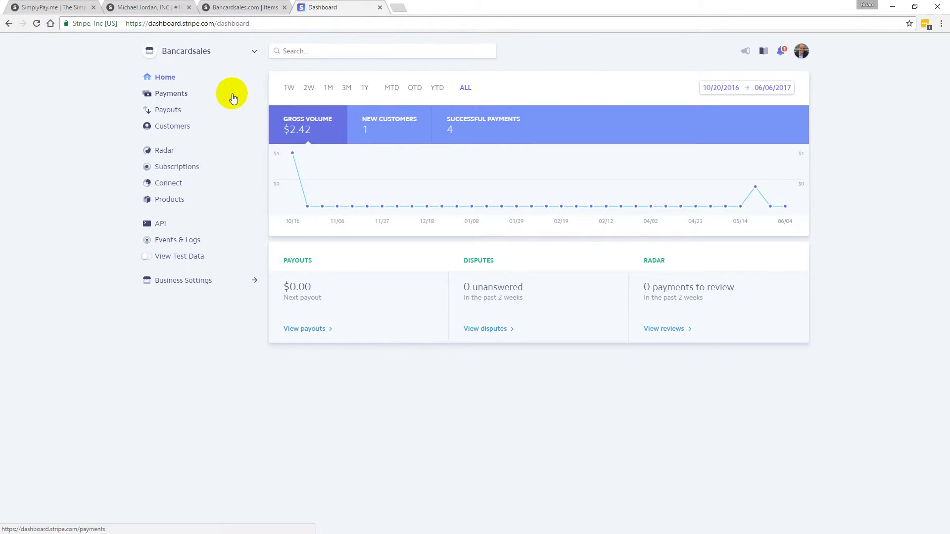
Copy the live publishable key from Stripe's API keys page into SimplyPay's publishable key field.
{"action": "left_click", "coordinate": [159, 223]}
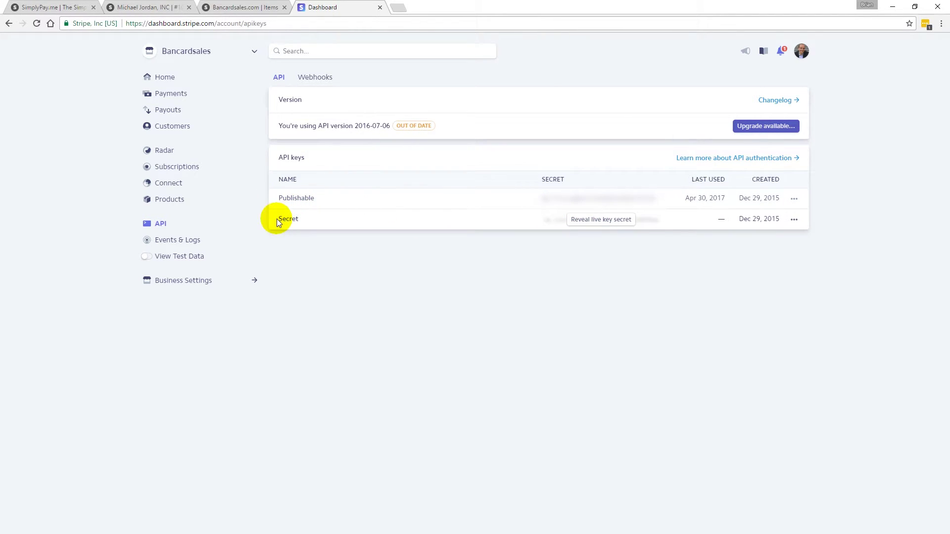
{"action": "left_click_drag", "start_coordinate": [542, 198], "coordinate": [656, 197]}
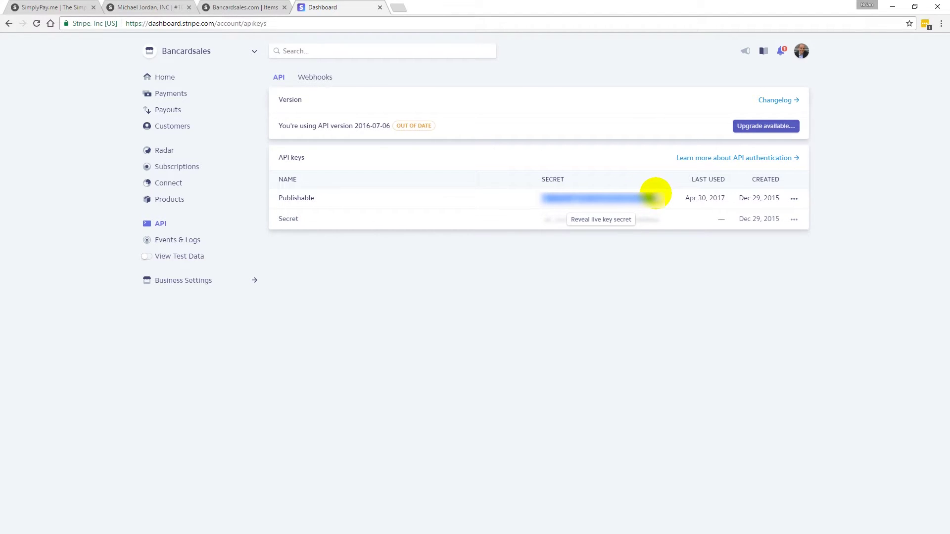
{"action": "left_click", "coordinate": [70, 7]}
{"action": "left_click", "coordinate": [588, 303]}
{"action": "key", "text": "ctrl+v"}
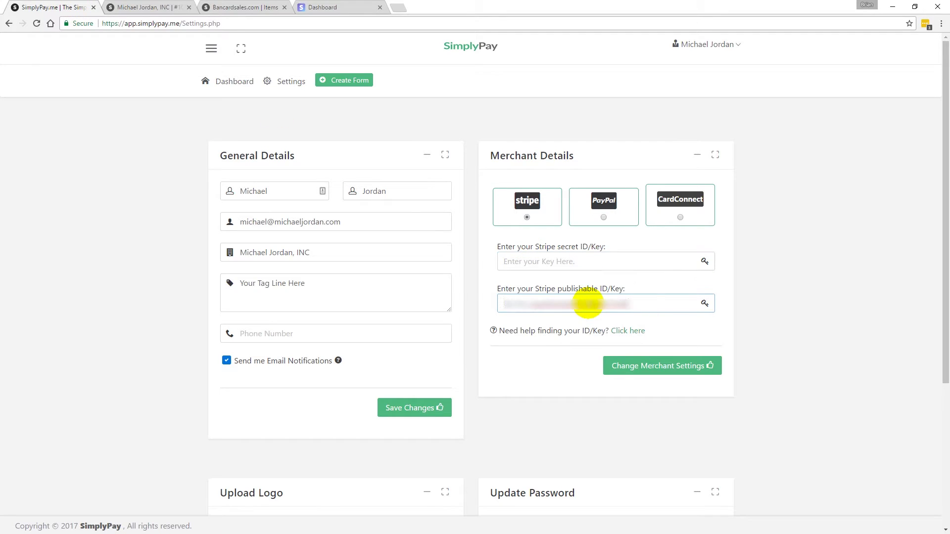
Paste Stripe's secret key into SimplyPay, save the merchant settings, and return to the dashboard.
{"action": "left_click", "coordinate": [324, 7]}
{"action": "double_click", "coordinate": [589, 219]}
{"action": "left_click", "coordinate": [70, 7]}
{"action": "left_click", "coordinate": [585, 271]}
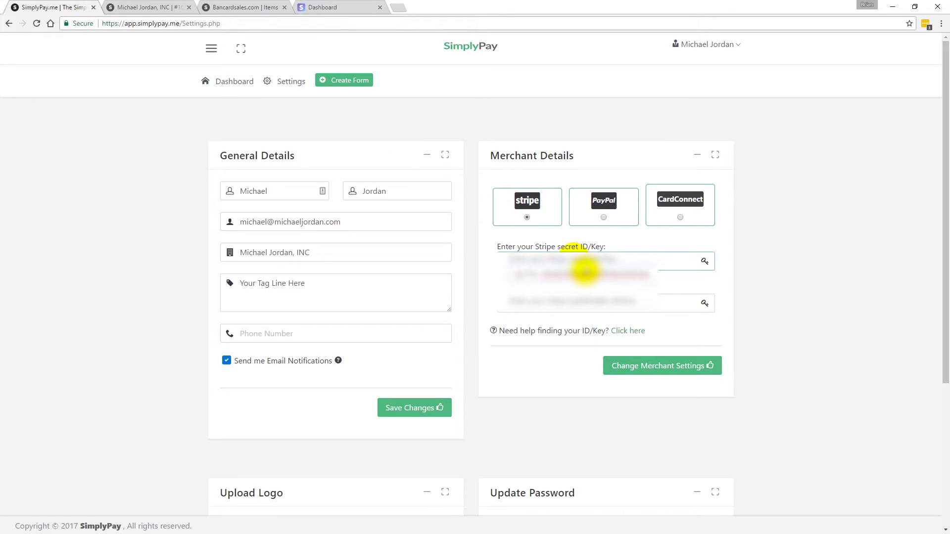
{"action": "left_click", "coordinate": [662, 372]}
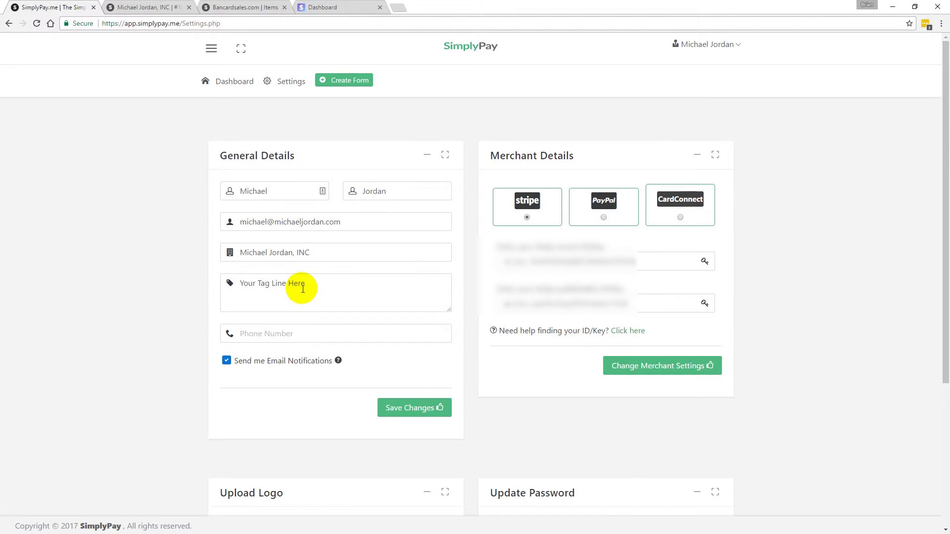
{"action": "left_click", "coordinate": [235, 81]}
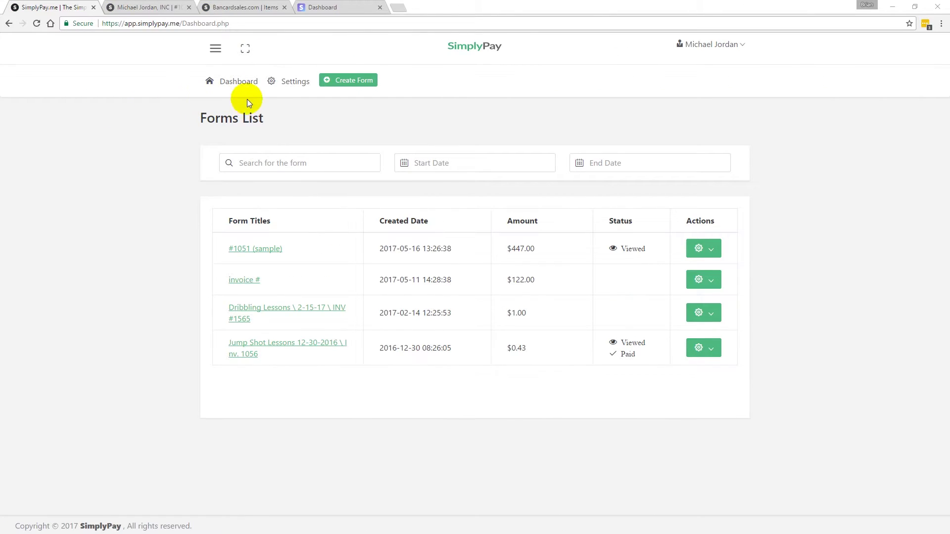
Create a new payment form with the Invoice Template and continue to Amount Due.
{"action": "left_click", "coordinate": [353, 82]}
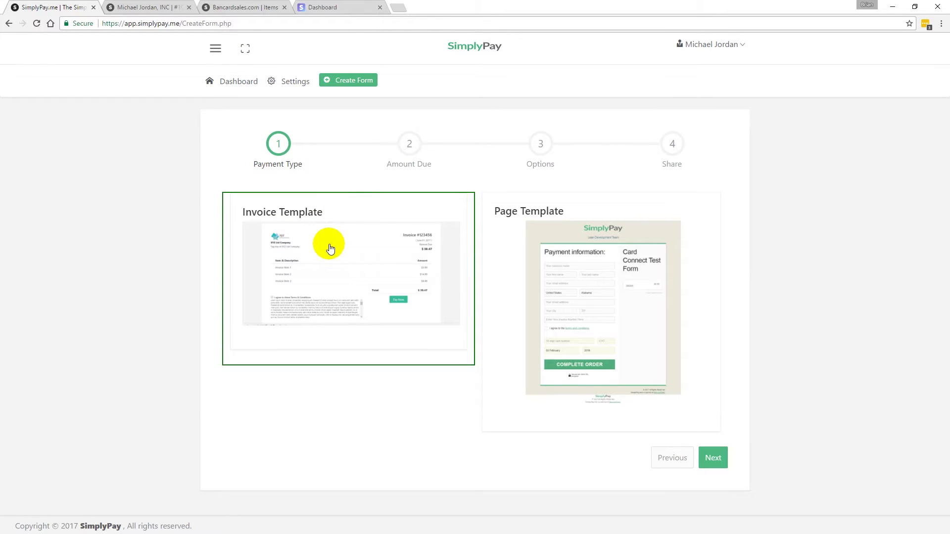
{"action": "left_click", "coordinate": [713, 458]}
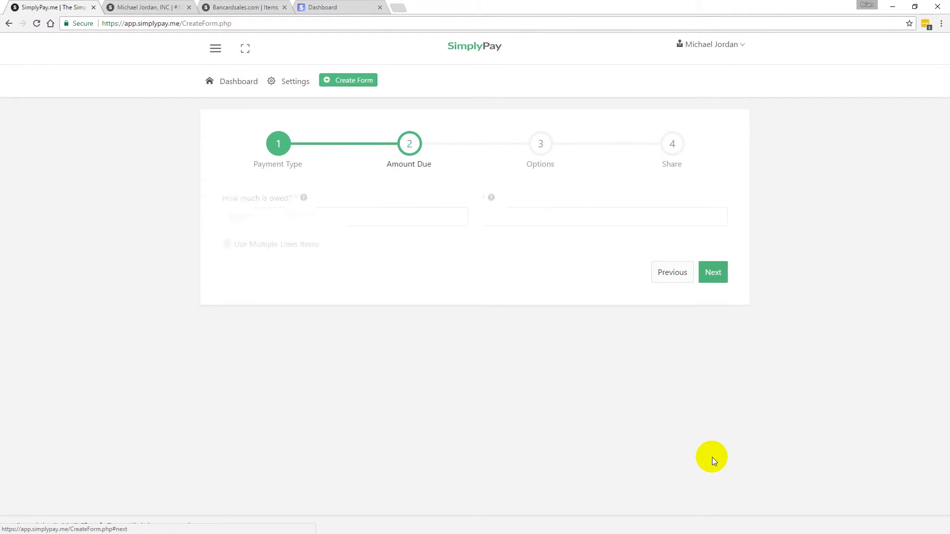
Enter 'Consulting Services' for 50 with invoice number 1051, then continue to Options.
{"action": "left_click", "coordinate": [265, 216]}
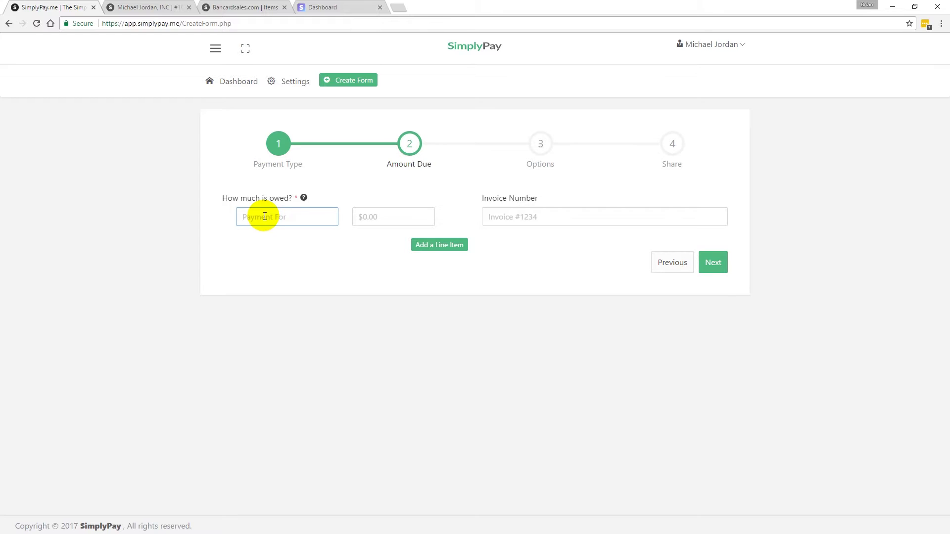
{"action": "type", "text": "Consulting Services"}
{"action": "key", "text": "Tab"}
{"action": "type", "text": "50"}
{"action": "left_click", "coordinate": [539, 217]}
{"action": "type", "text": "1051"}
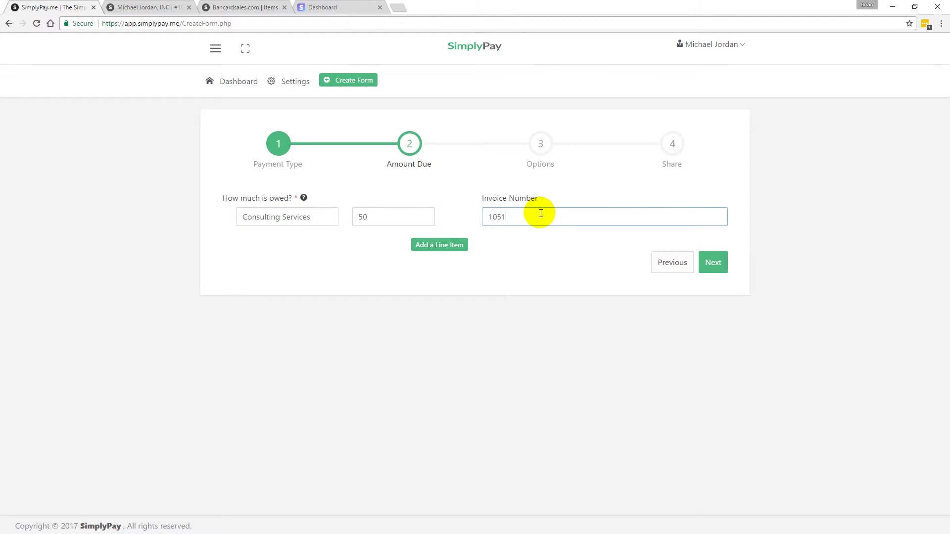
{"action": "left_click", "coordinate": [711, 257]}
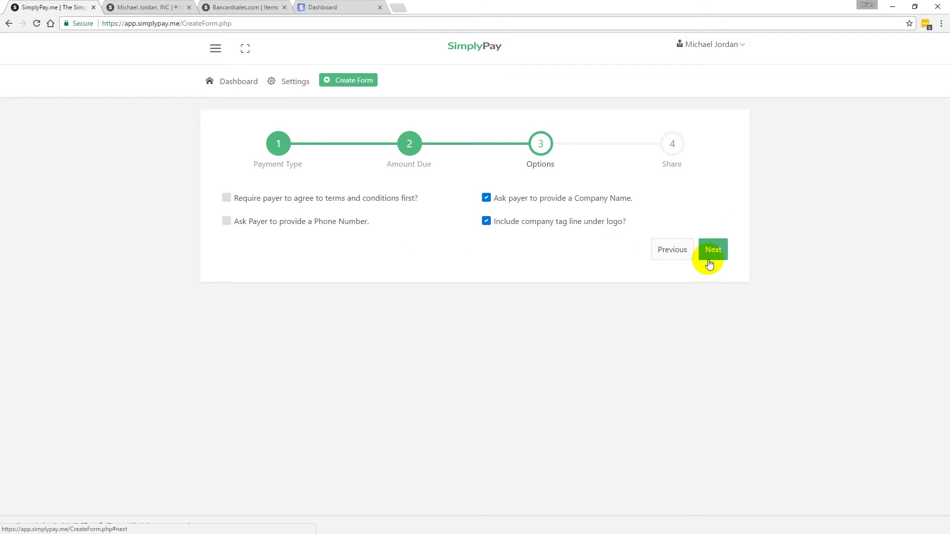
Require payers to accept the bancardsales.com/terms-conditions terms, then advance to the Share step.
{"action": "left_click", "coordinate": [227, 199]}
{"action": "left_click", "coordinate": [226, 199]}
{"action": "left_click", "coordinate": [226, 199]}
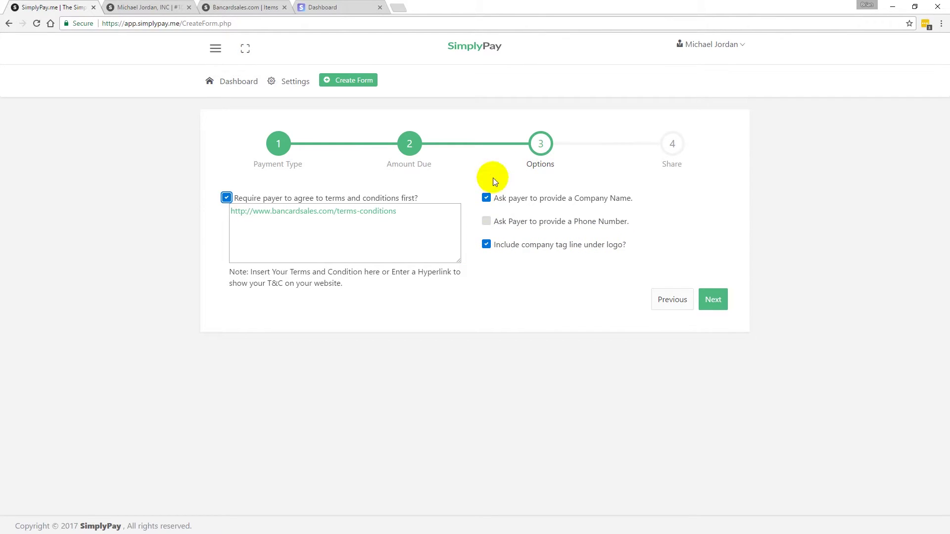
{"action": "left_click", "coordinate": [716, 311]}
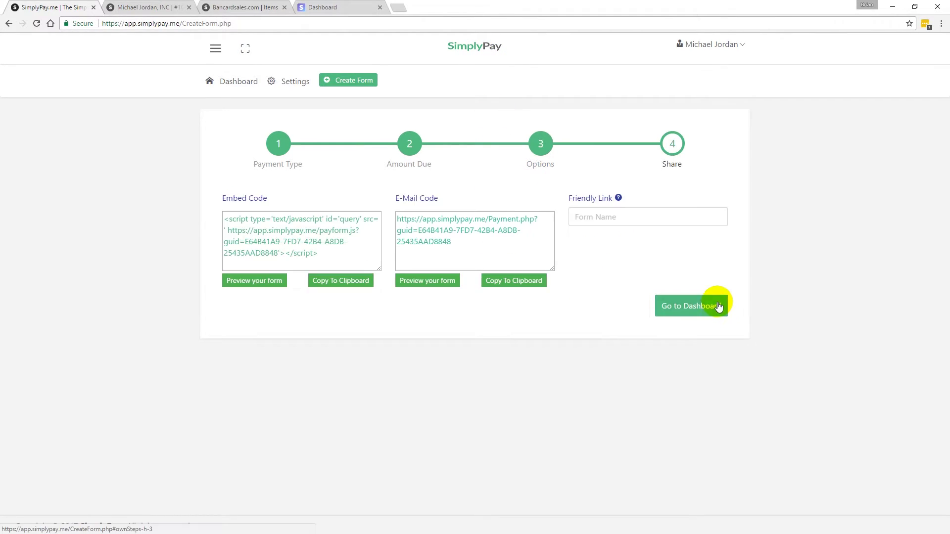
Preview the Invoice #1051 payment page from the E-Mail Code section.
{"action": "left_click", "coordinate": [422, 281]}
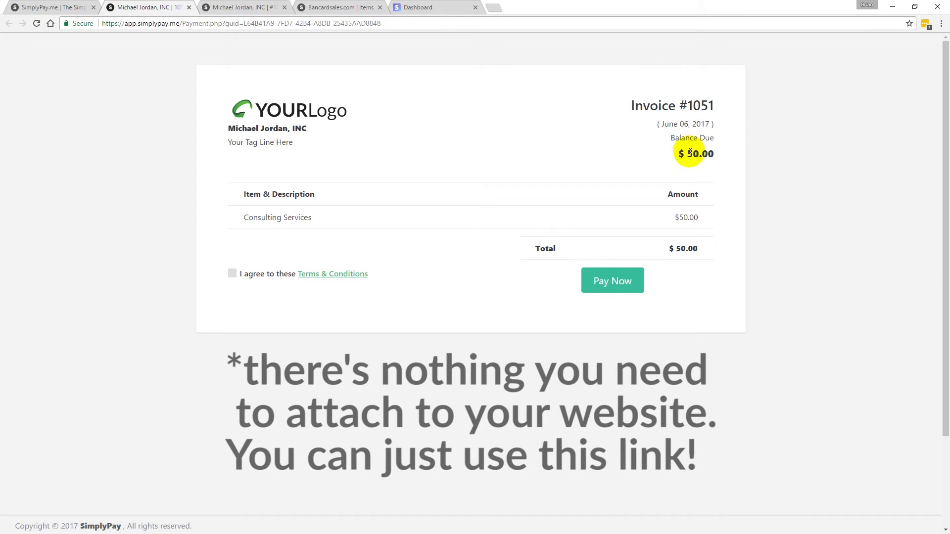
Highlight the $50.00 balance and Consulting Services line, then reveal the card payment fields.
{"action": "left_click_drag", "start_coordinate": [685, 154], "coordinate": [716, 157]}
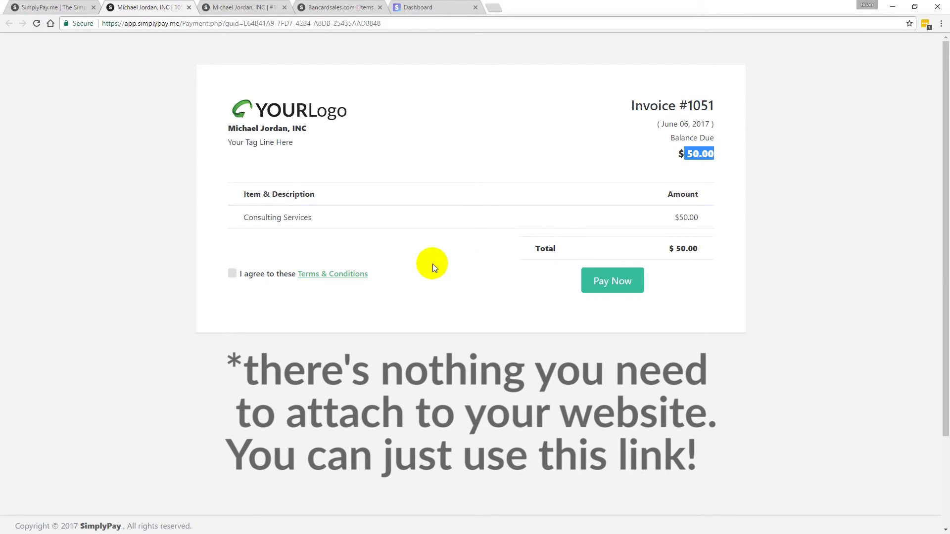
{"action": "left_click_drag", "start_coordinate": [319, 218], "coordinate": [246, 215]}
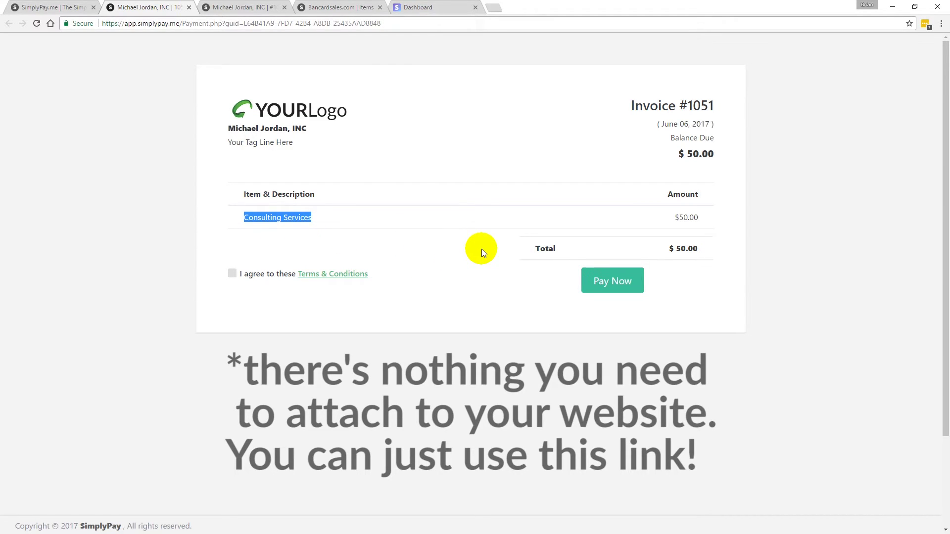
{"action": "left_click", "coordinate": [607, 286]}
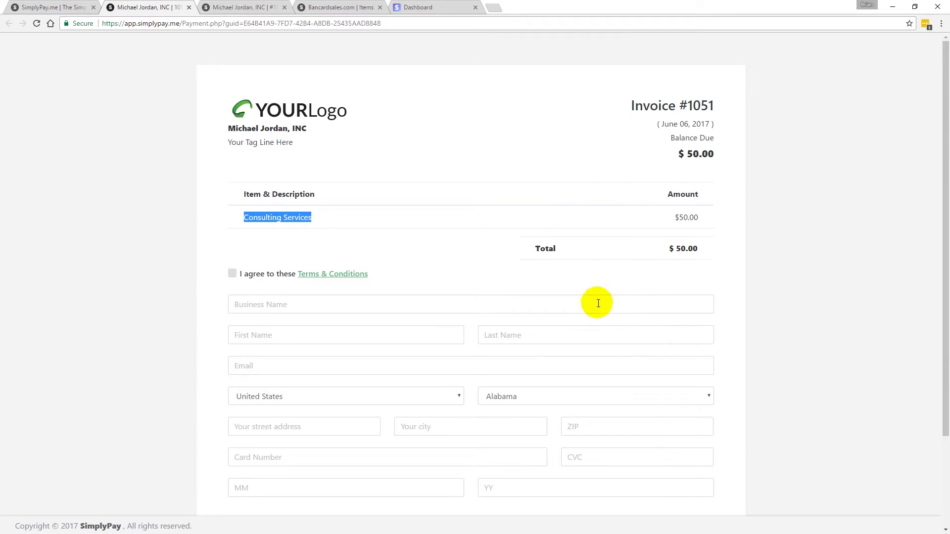
{"action": "scroll", "coordinate": [505, 271], "scroll_direction": "down", "scroll_amount": 2}
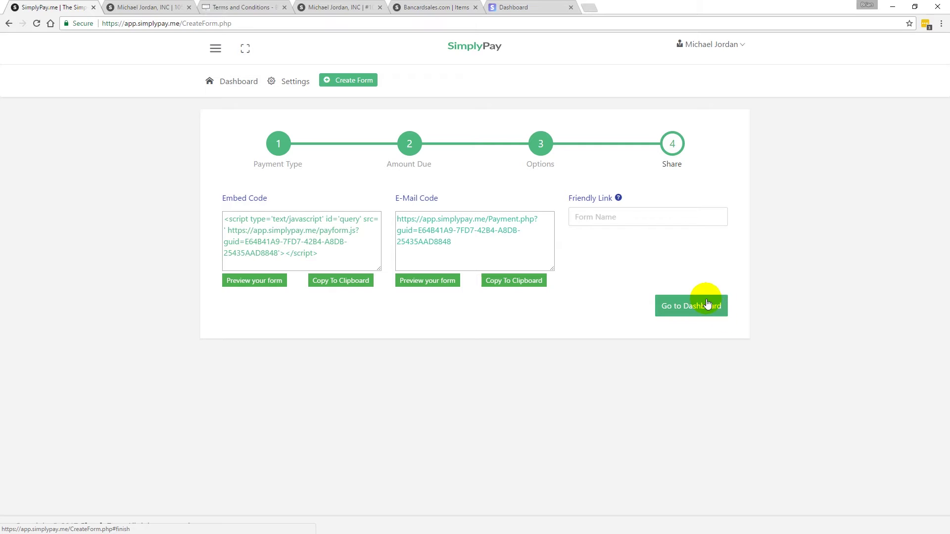
From the dashboard, copy the embed code of form 1051 to the clipboard.
{"action": "left_click", "coordinate": [227, 85]}
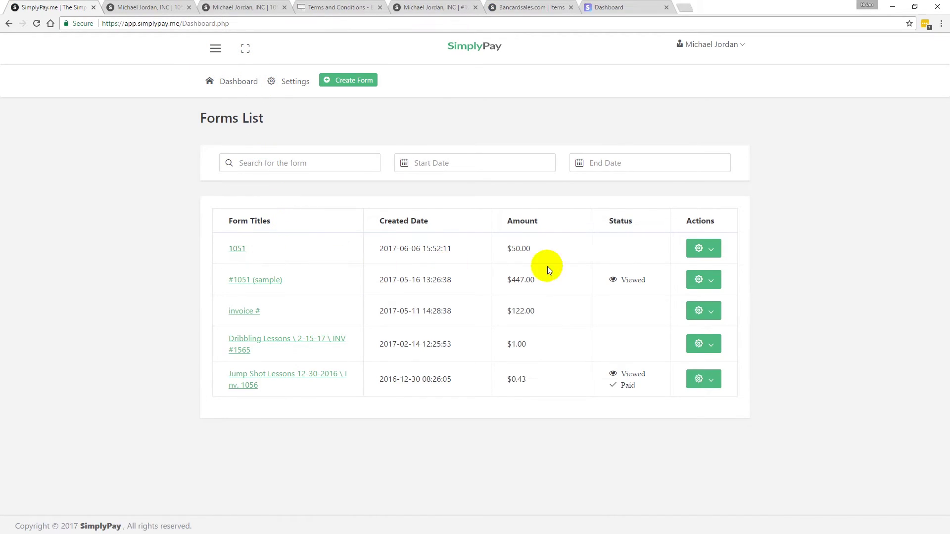
{"action": "left_click", "coordinate": [709, 252]}
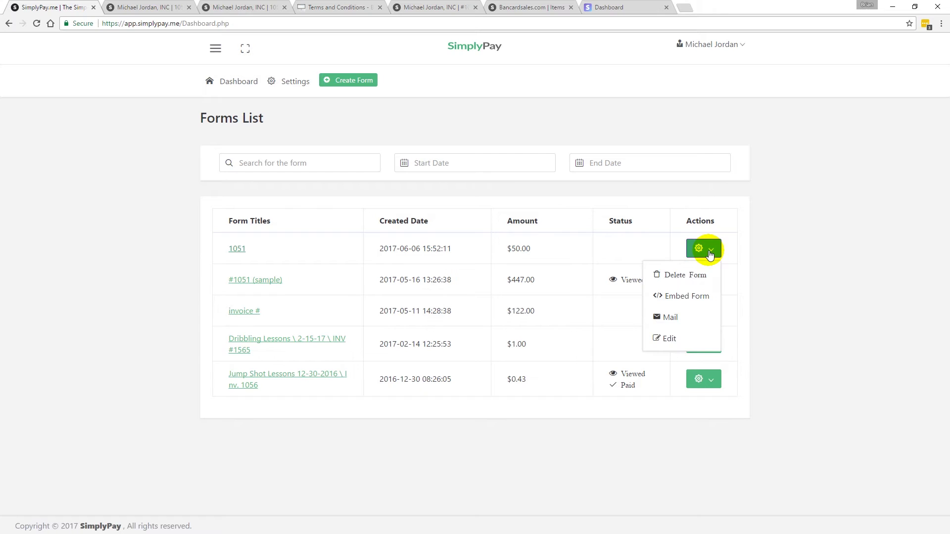
{"action": "left_click", "coordinate": [681, 299]}
{"action": "left_click", "coordinate": [778, 319]}
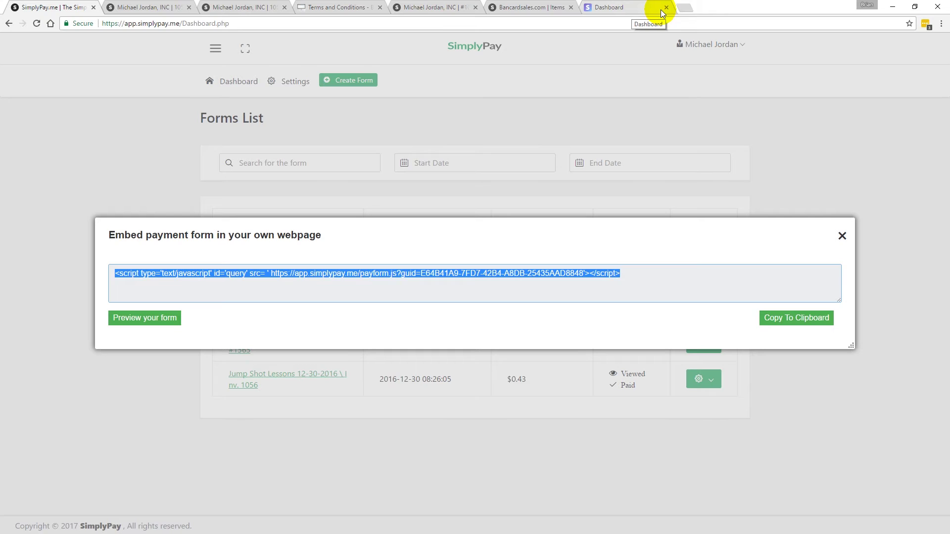
{"action": "left_click", "coordinate": [685, 7]}
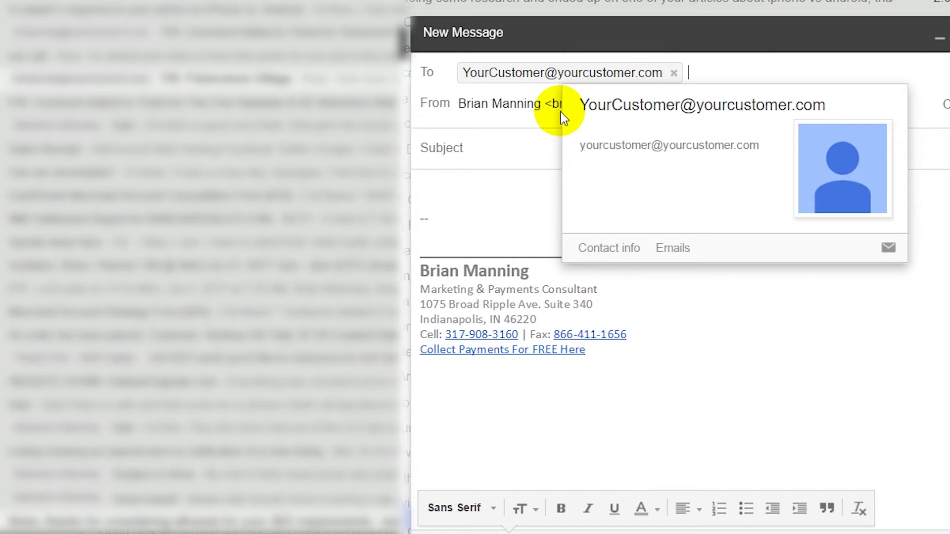
Fill the Gmail body with the invoice-ready text and paste the SimplyPay payform embed code.
{"action": "left_click", "coordinate": [492, 182]}
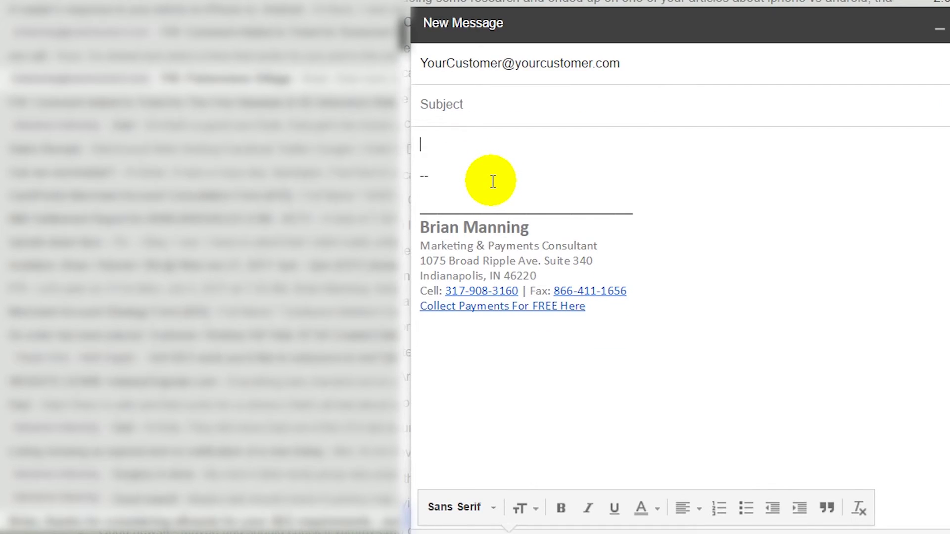
{"action": "key", "text": "shift+Tab"}
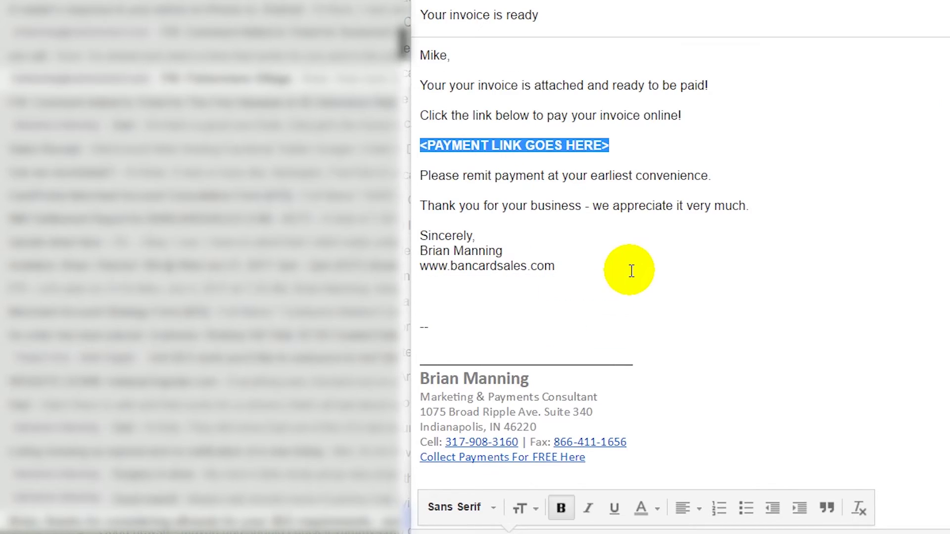
{"action": "key", "text": "ctrl+v"}
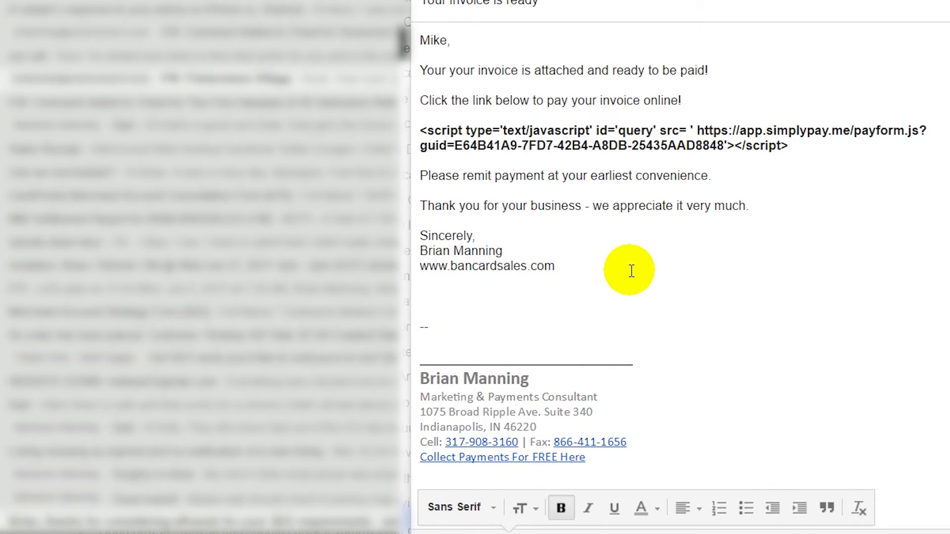
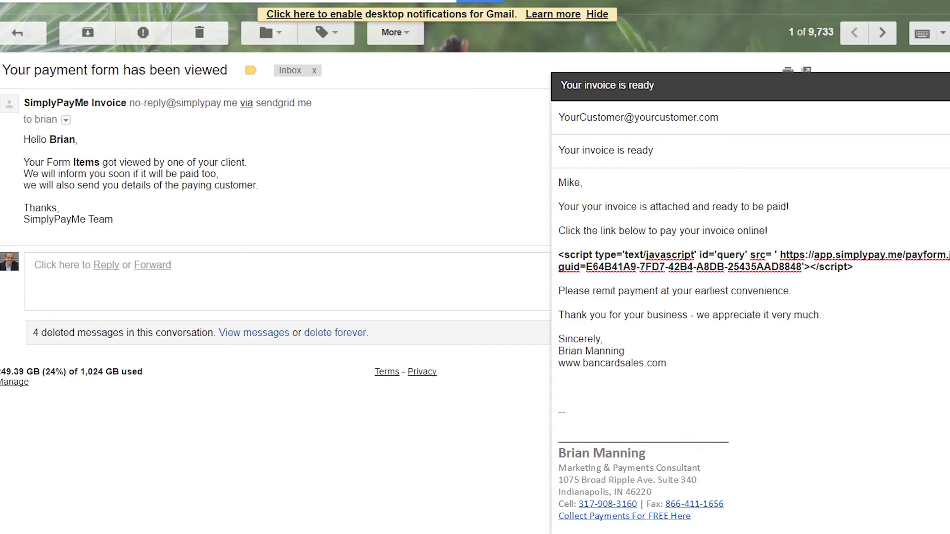
Return from the Gmail invoice draft to SimplyPay's Embed payment form window.
{"action": "left_click", "coordinate": [49, 11]}
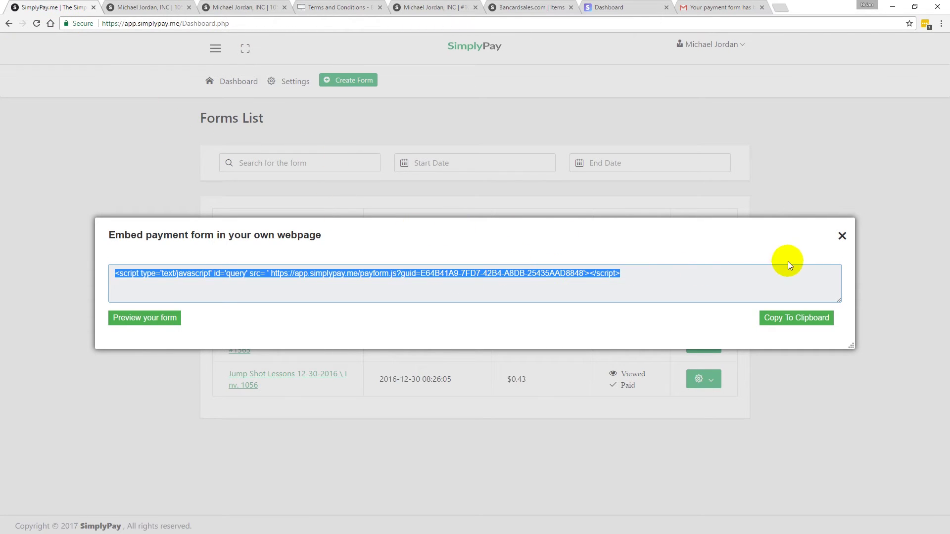
Close the embed code window, reload the Forms List dashboard, and switch to the Stripe page tab.
{"action": "left_click", "coordinate": [842, 237]}
{"action": "left_click", "coordinate": [231, 82]}
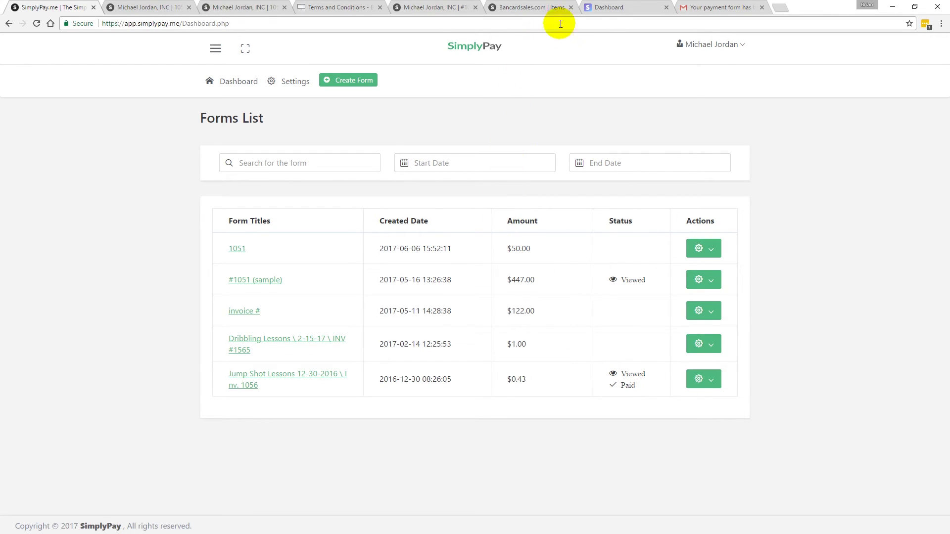
{"action": "left_click", "coordinate": [613, 8]}
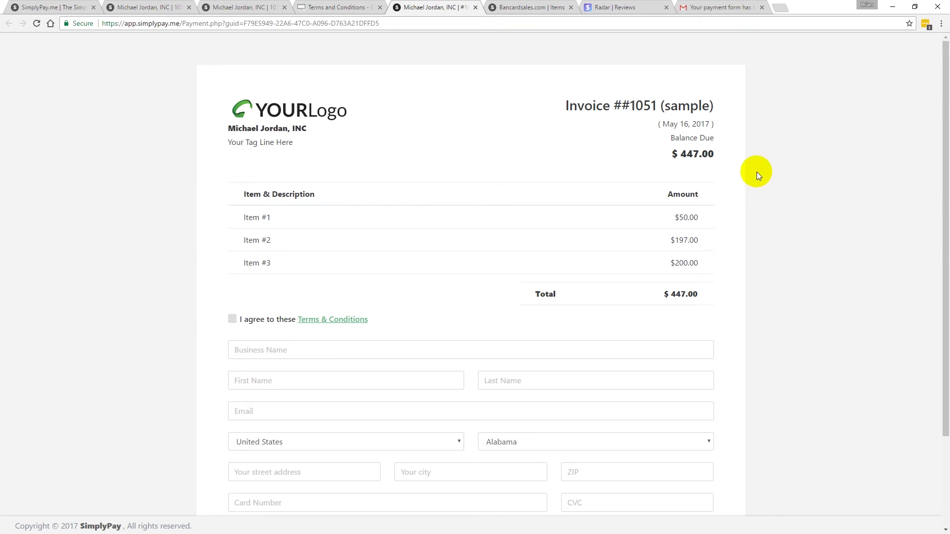
Preview the BancardSales payment form and the $447.00 invoice #1051 sample payment page.
{"action": "left_click", "coordinate": [495, 8]}
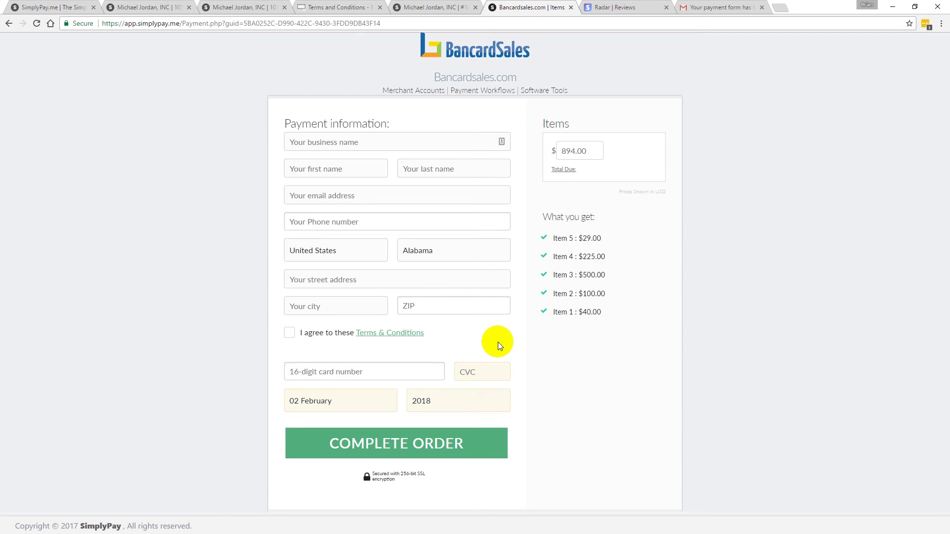
{"action": "left_click", "coordinate": [436, 7]}
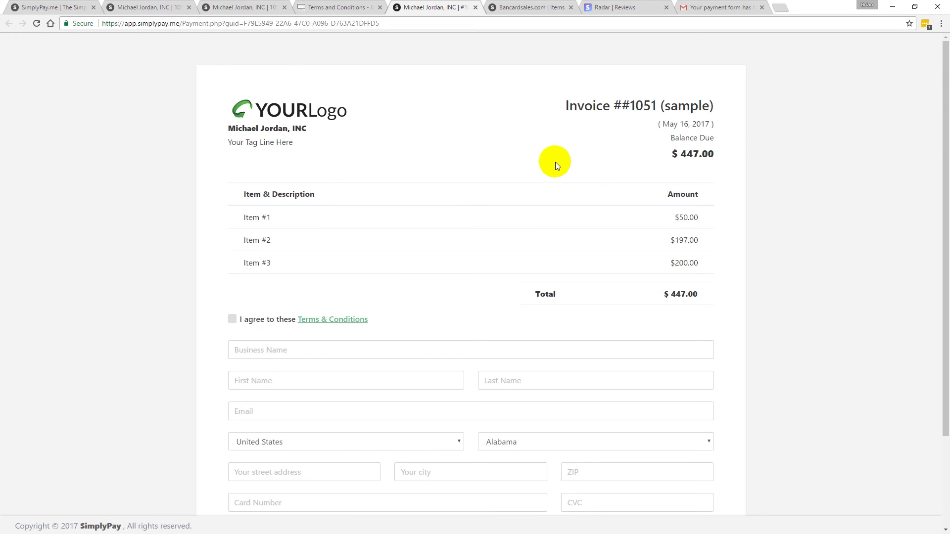
{"action": "left_click", "coordinate": [523, 8]}
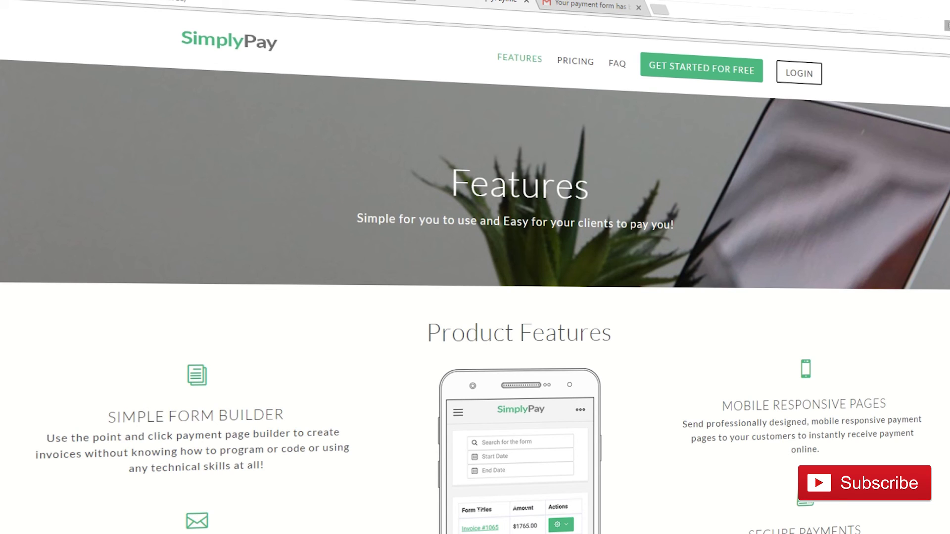
Scroll the Features page past recurring billing to the Create Invoice, Grab Your Link, Send & Get Paid steps.
{"action": "scroll", "coordinate": [475, 297], "scroll_direction": "down", "scroll_amount": 2}
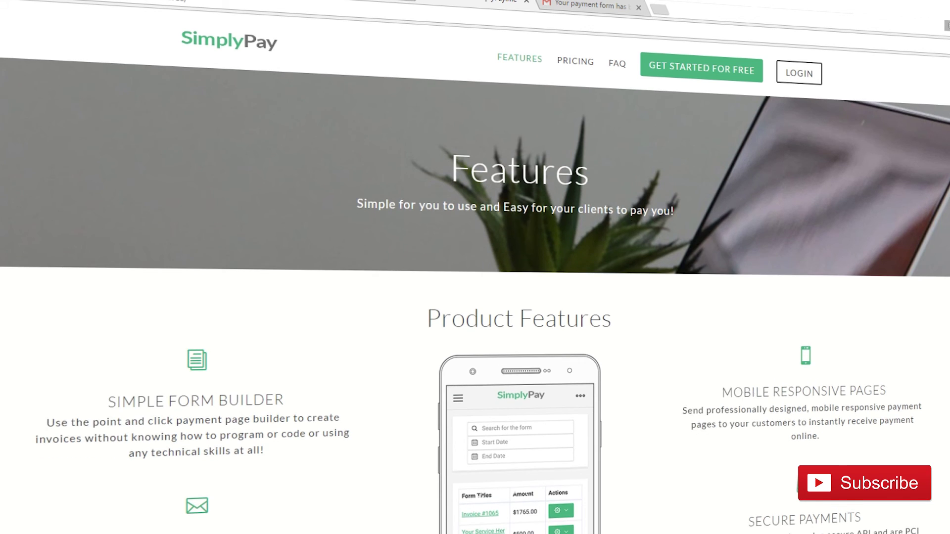
{"action": "scroll", "coordinate": [475, 321], "scroll_direction": "down", "scroll_amount": 2}
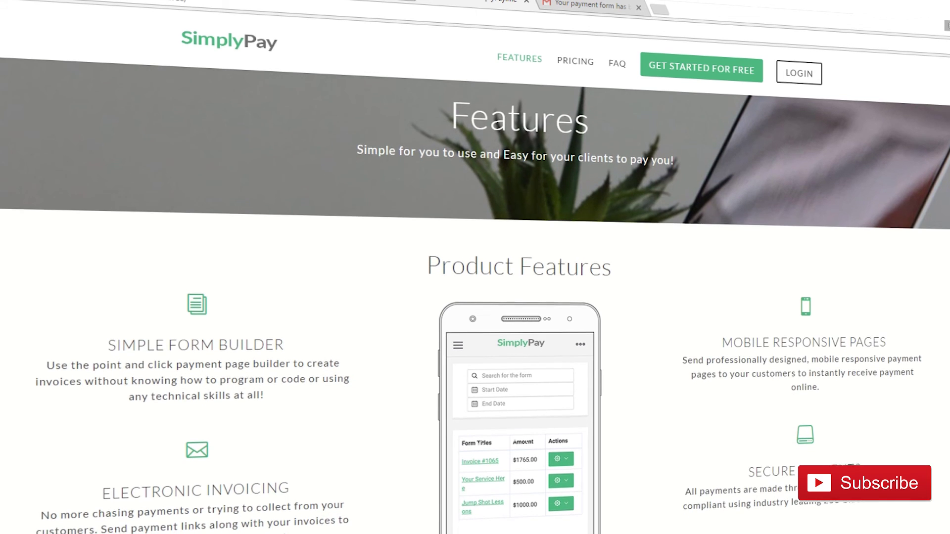
{"action": "scroll", "coordinate": [475, 317], "scroll_direction": "down", "scroll_amount": 2}
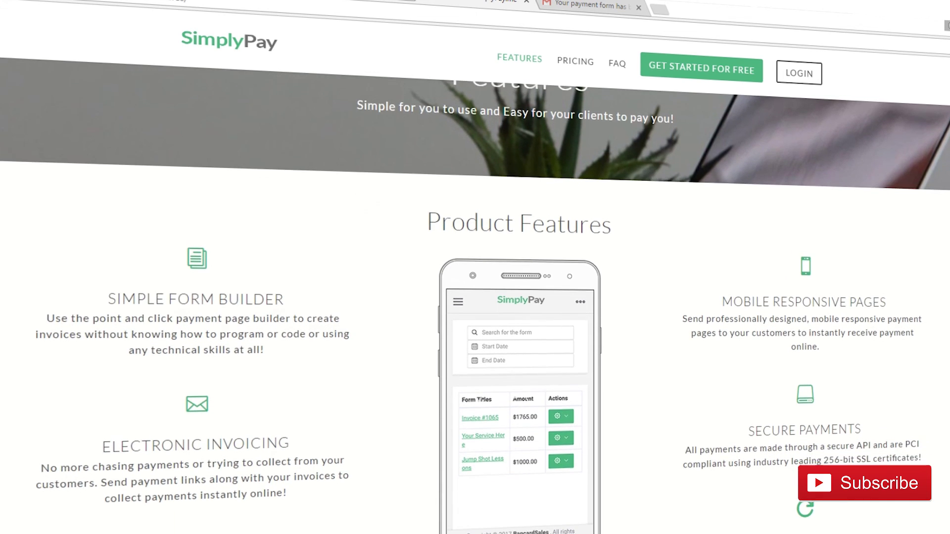
{"action": "scroll", "coordinate": [476, 317], "scroll_direction": "down", "scroll_amount": 2}
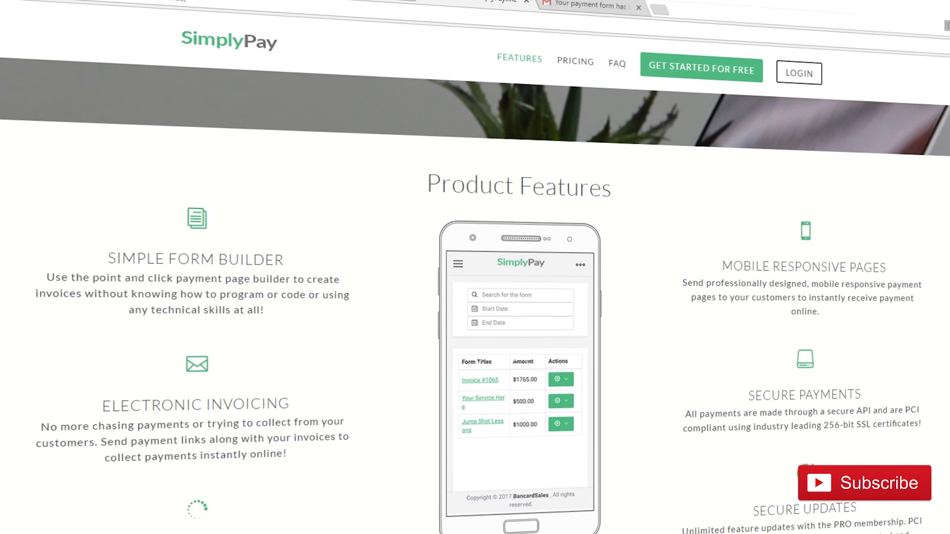
{"action": "scroll", "coordinate": [475, 317], "scroll_direction": "down", "scroll_amount": 2}
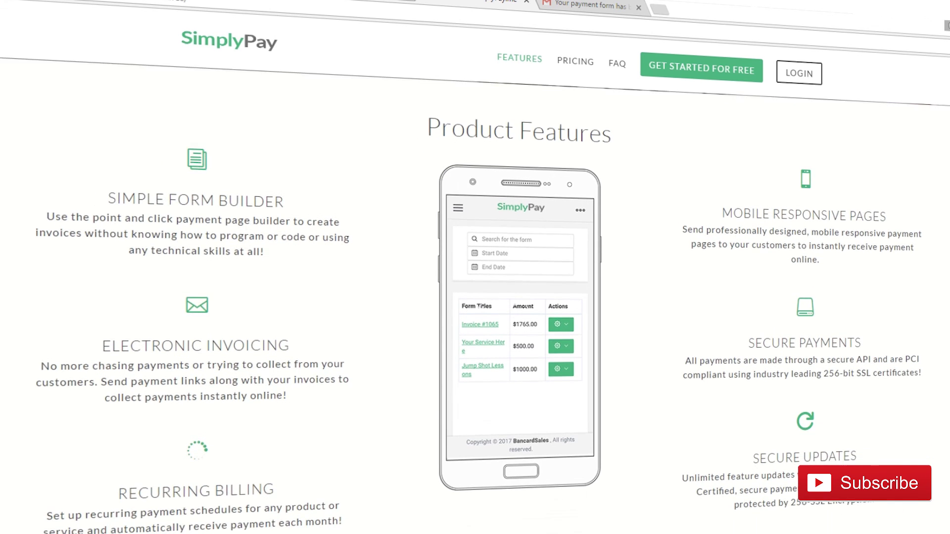
{"action": "scroll", "coordinate": [475, 318], "scroll_direction": "down", "scroll_amount": 3}
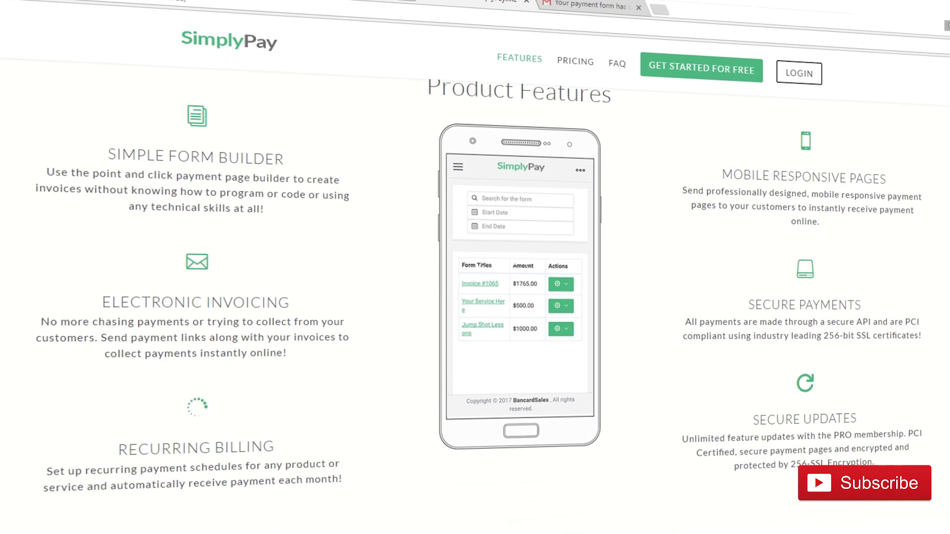
{"action": "scroll", "coordinate": [475, 317], "scroll_direction": "down", "scroll_amount": 4}
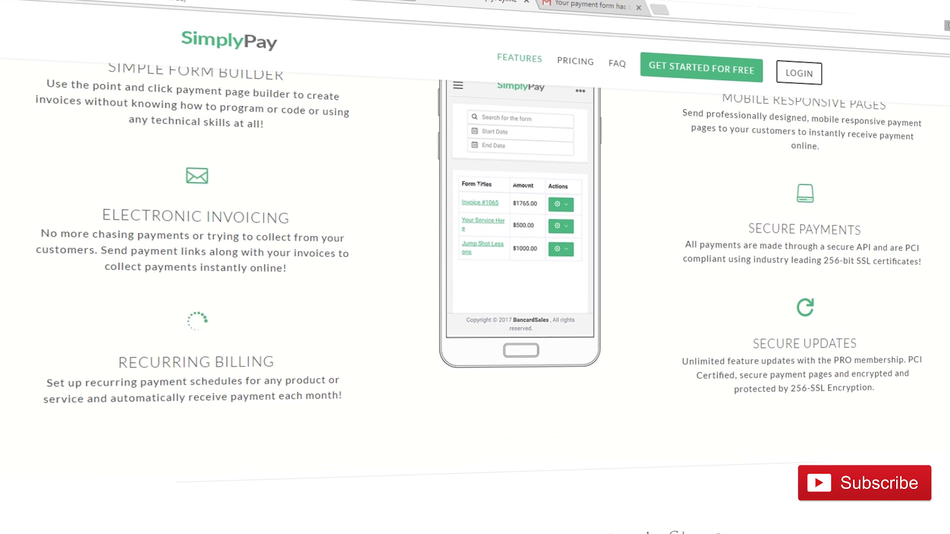
{"action": "scroll", "coordinate": [475, 317], "scroll_direction": "down", "scroll_amount": 3}
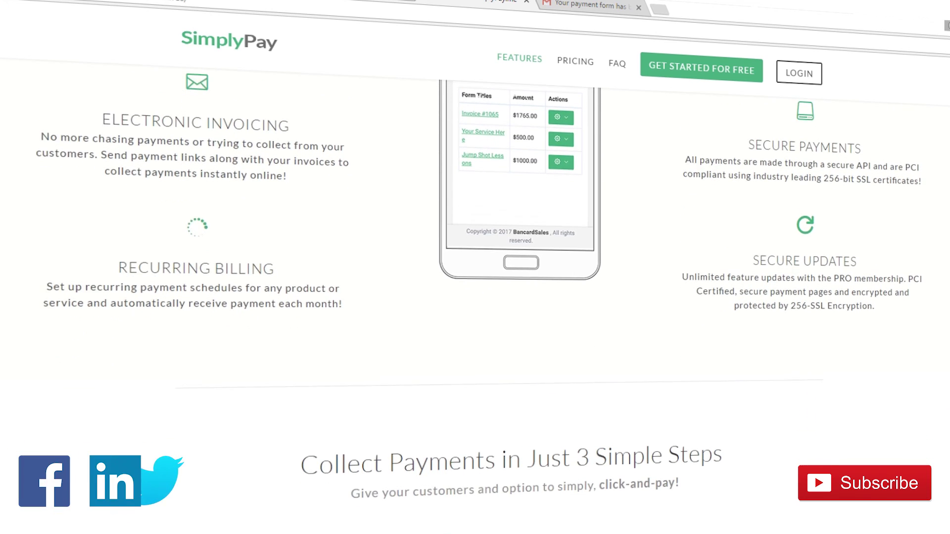
{"action": "scroll", "coordinate": [476, 317], "scroll_direction": "down", "scroll_amount": 4}
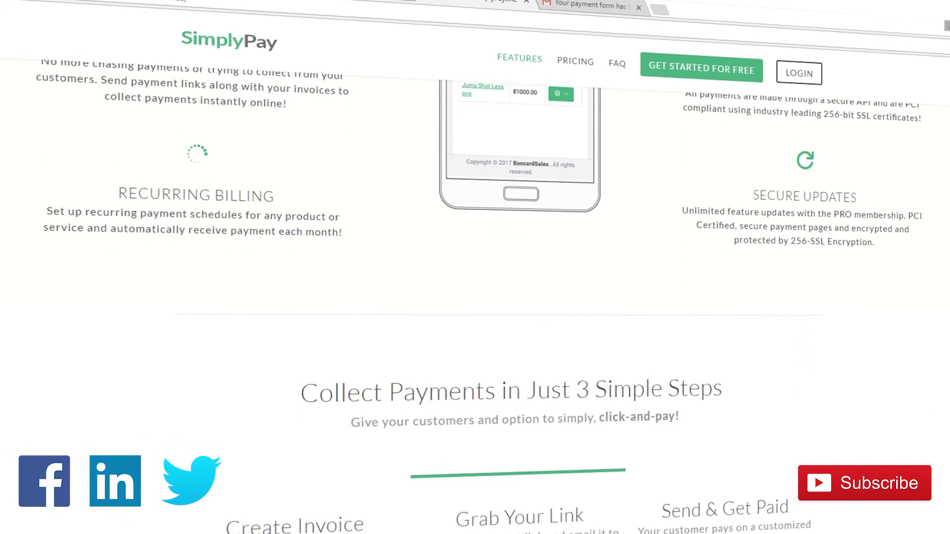
{"action": "scroll", "coordinate": [475, 317], "scroll_direction": "down", "scroll_amount": 3}
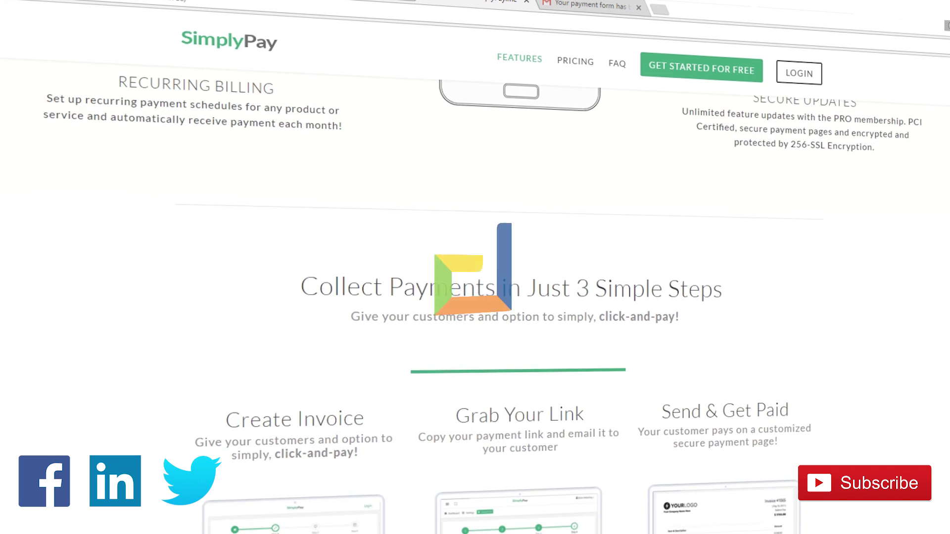